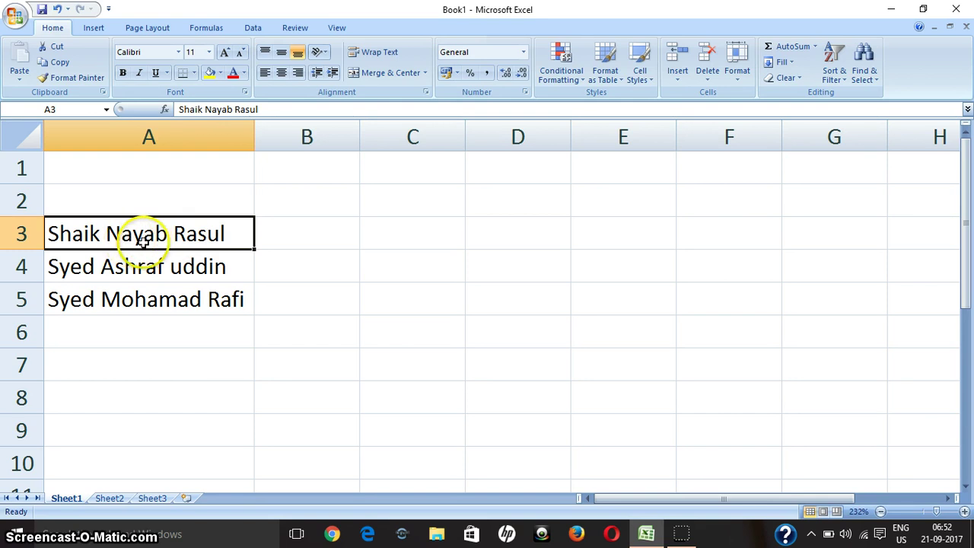
Start a LEFT formula in cell B3 that takes its text from cell A3
left_click(300, 249)
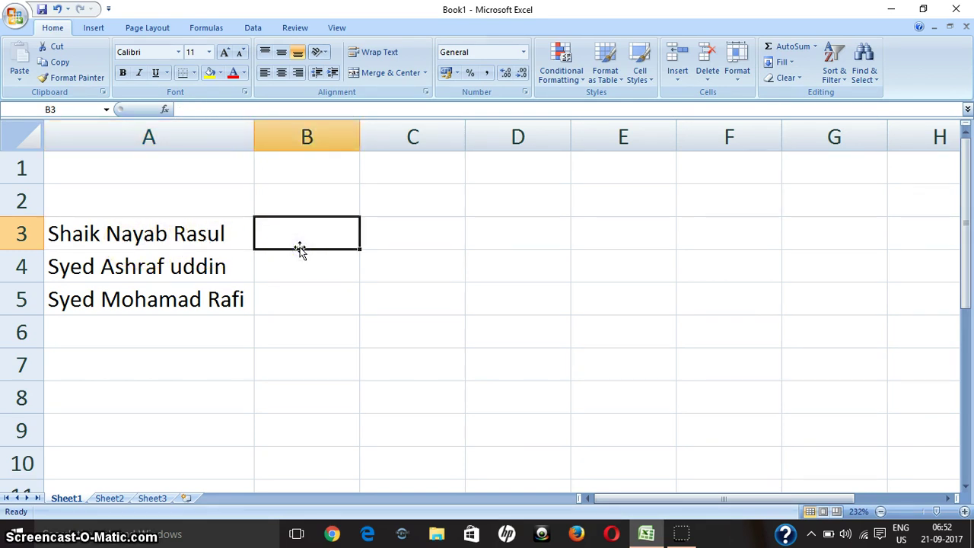
type("=l")
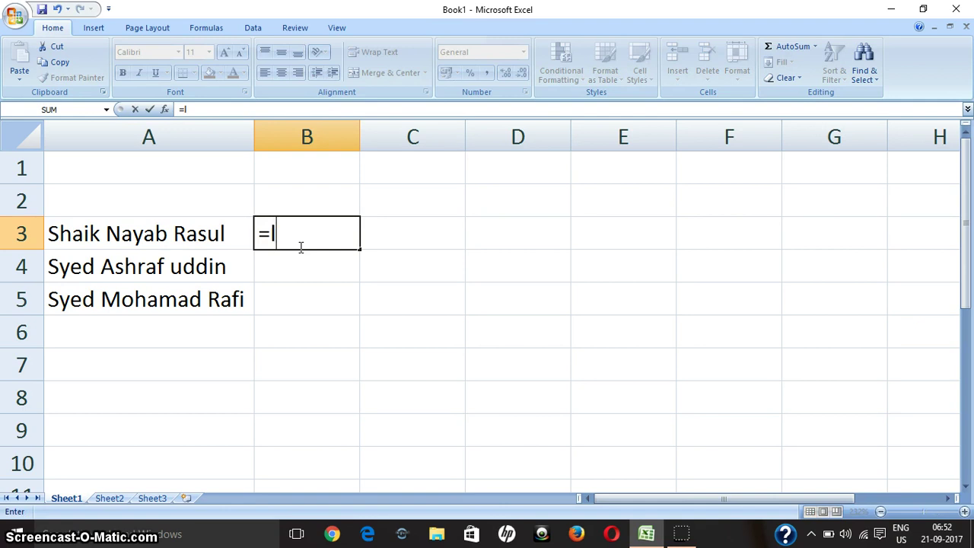
type("eft")
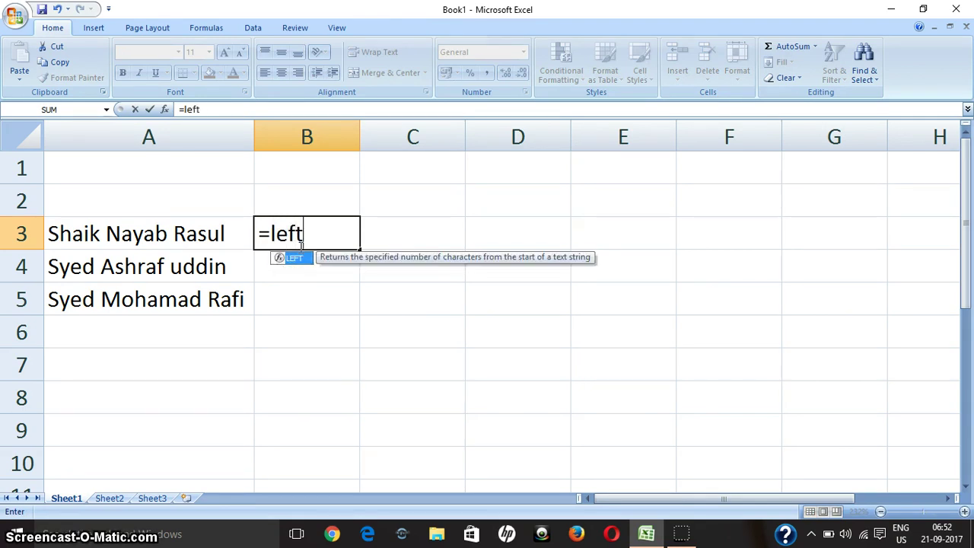
type("(")
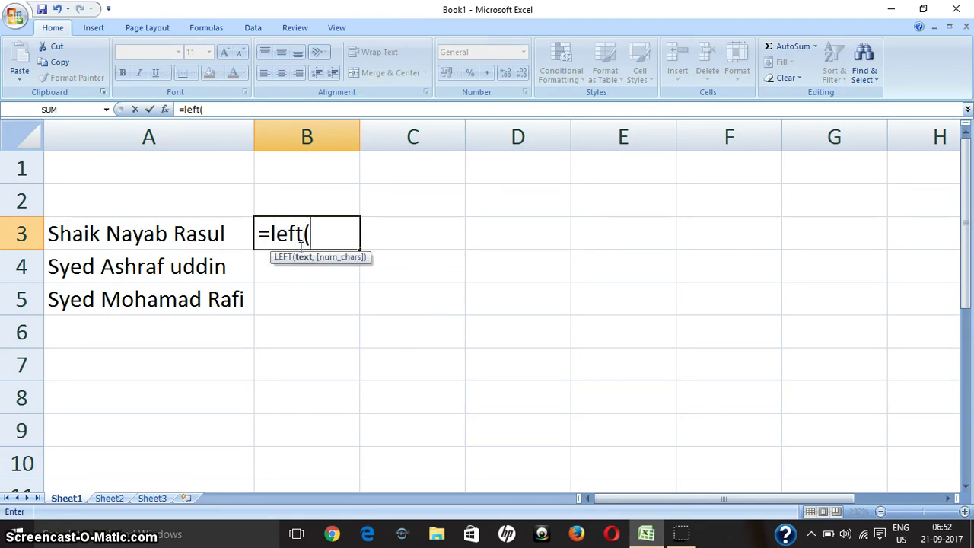
left_click(274, 244)
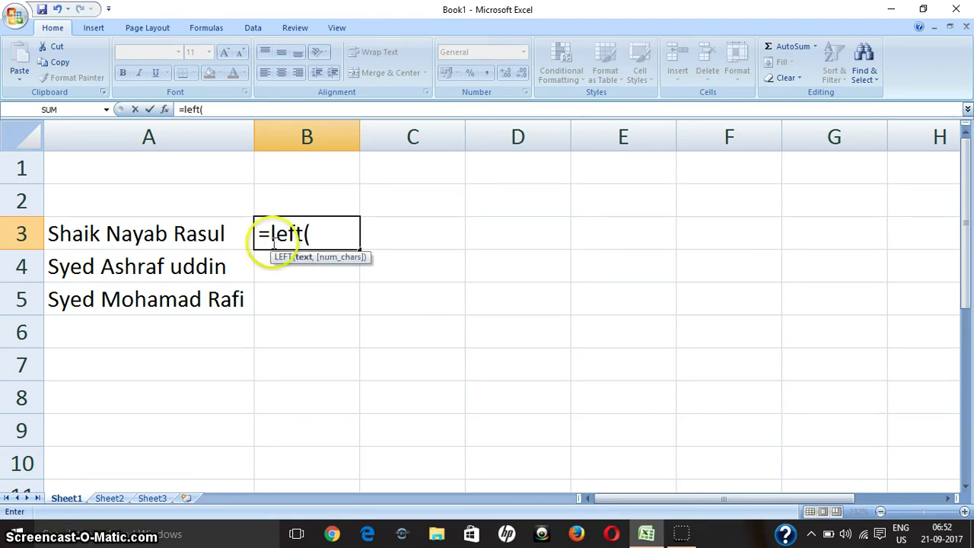
left_click(207, 238)
type(",")
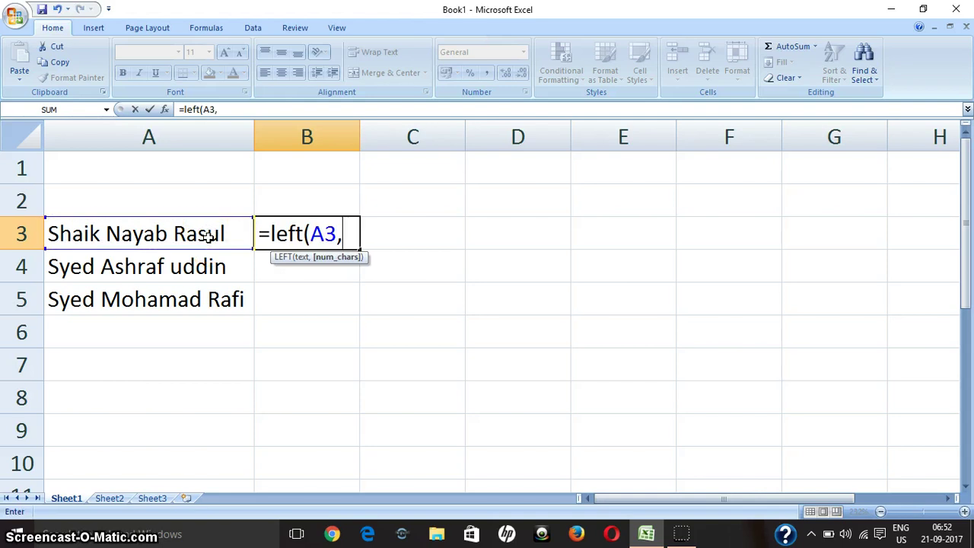
Complete the B3 formula as =LEFT(A3,FIND(" ",A3)-1) to extract the text before the first space
type(";")
key("BackSpace")
type("foind")
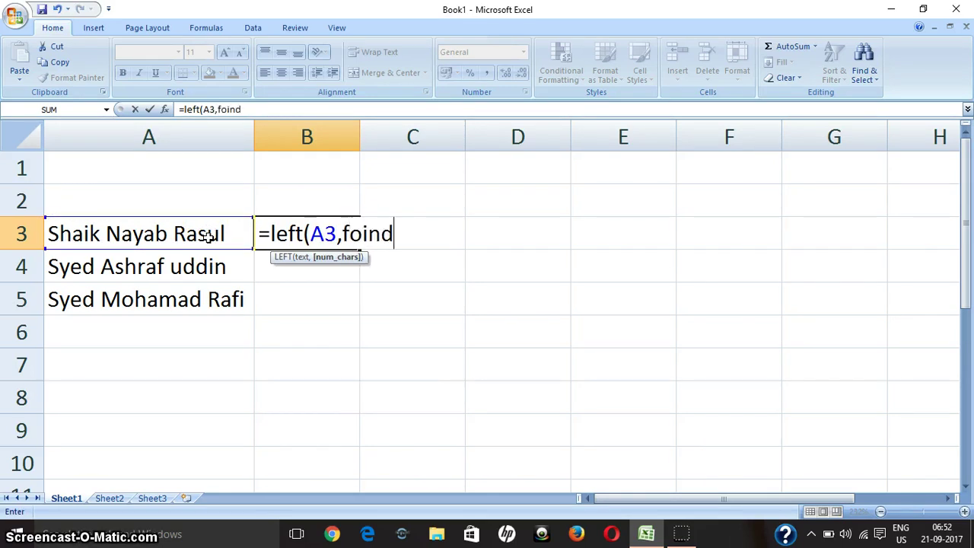
key("BackSpace")
key("BackSpace")
key("BackSpace")
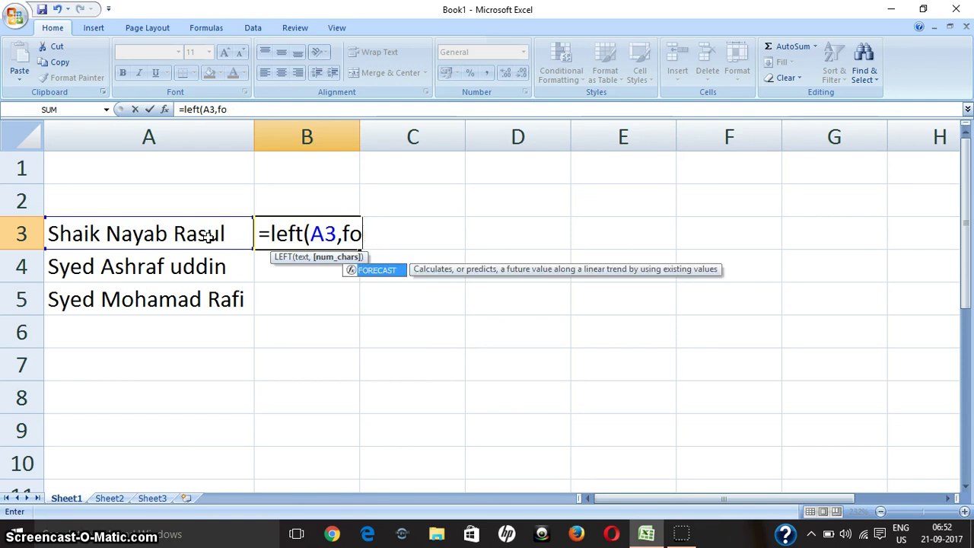
key("BackSpace")
type("ind")
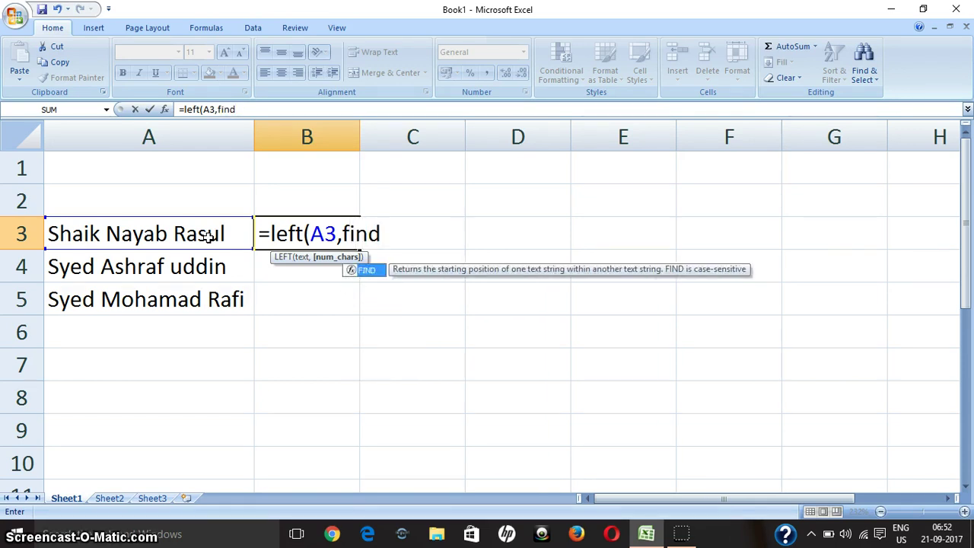
type("(a3")
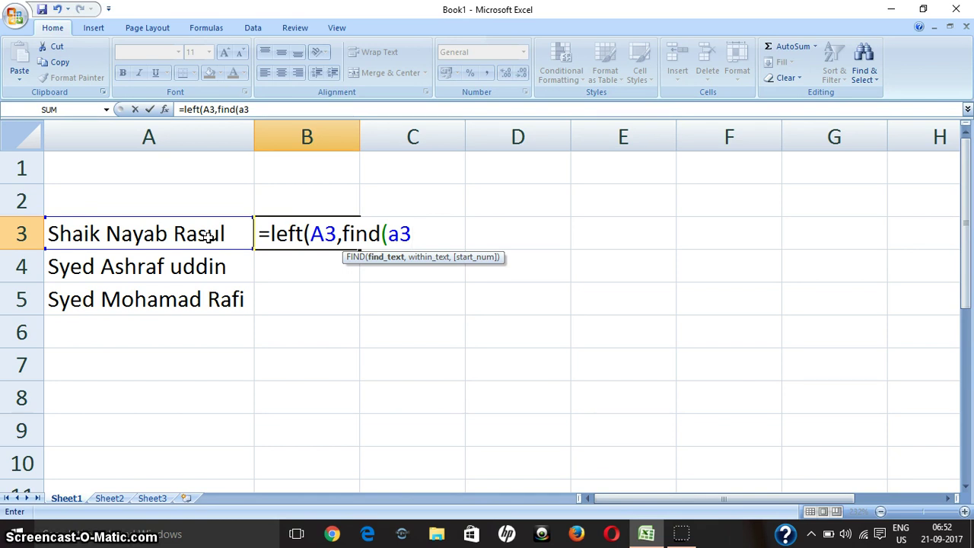
key("BackSpace")
key("BackSpace")
type("\" \",")
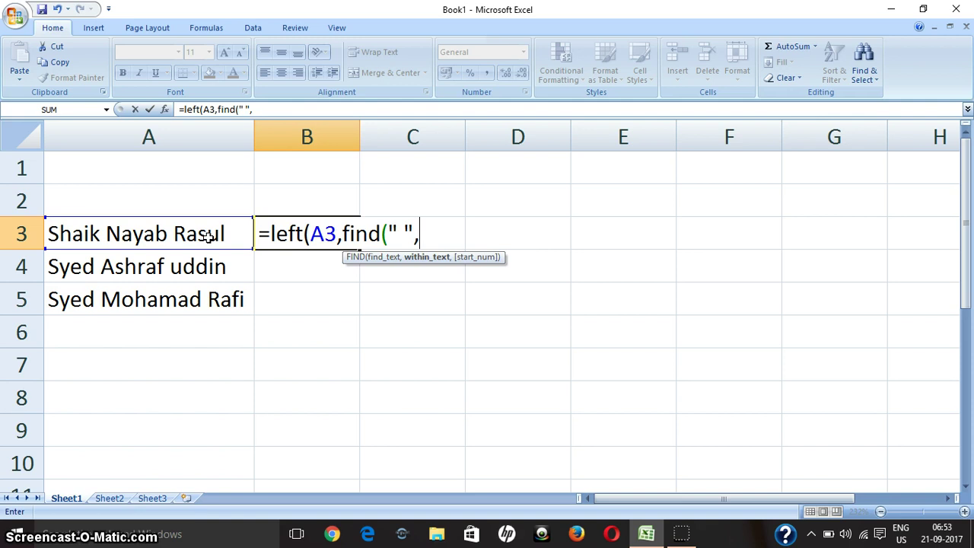
type("a3")
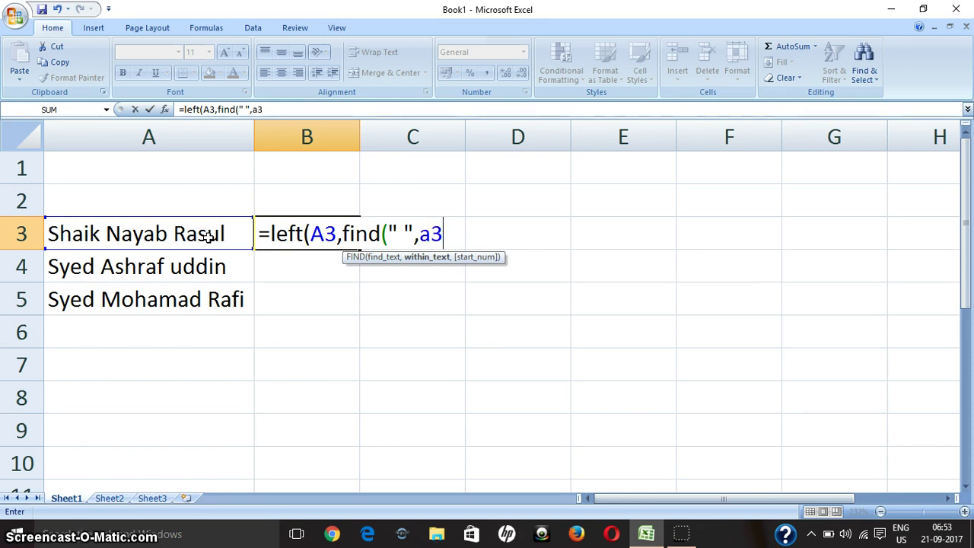
type(")-1")
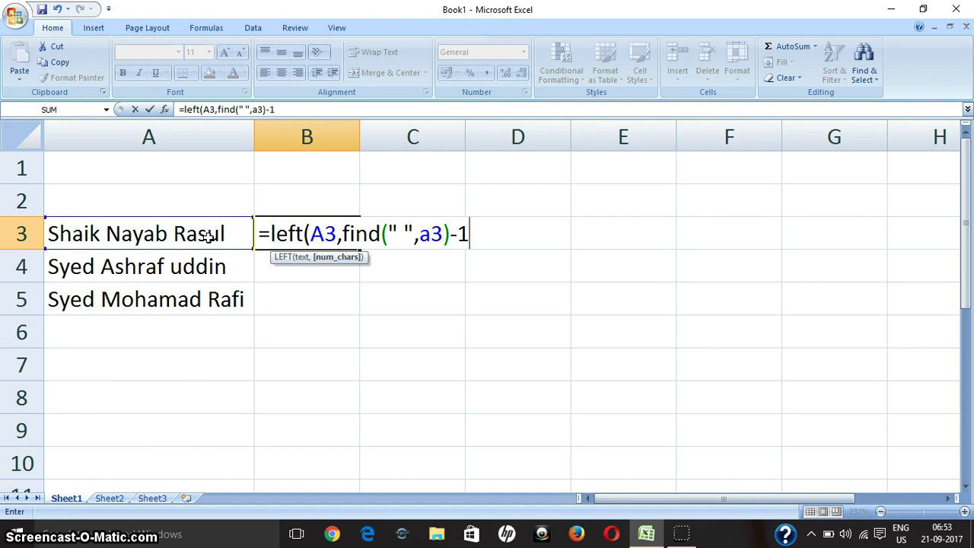
type(")")
key("Return")
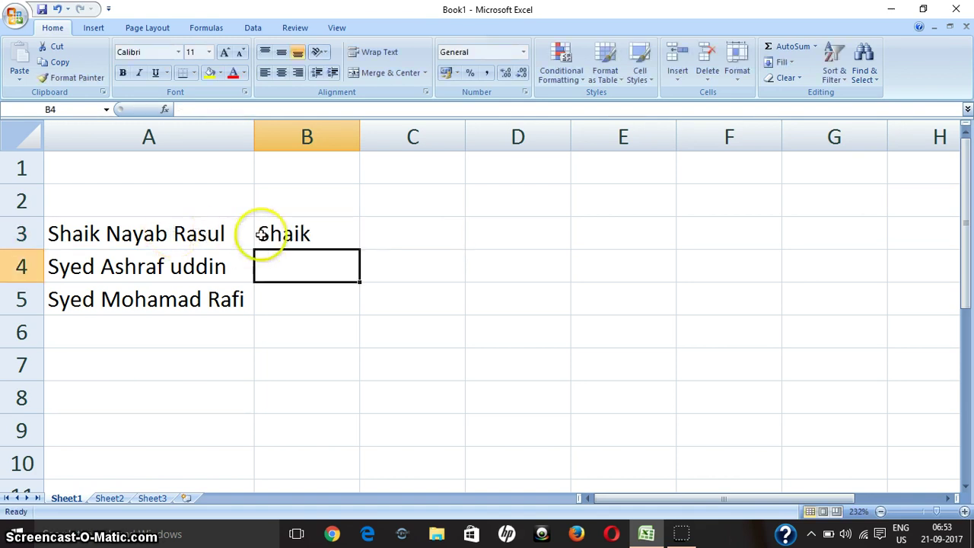
Compare the full name in A3 with the formula in B3, enlarging the formula bar and examining the FIND(" ",A3) part
left_click(156, 223)
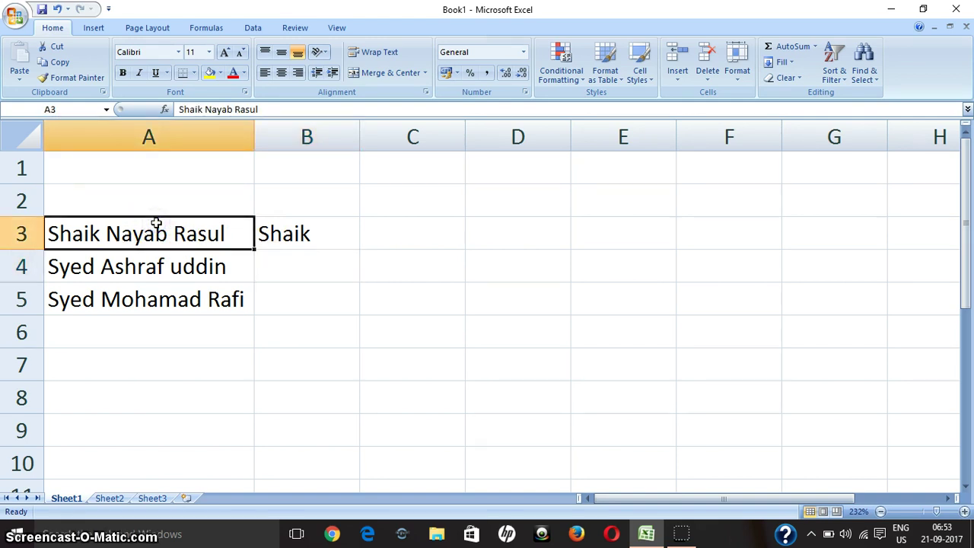
left_click(309, 238)
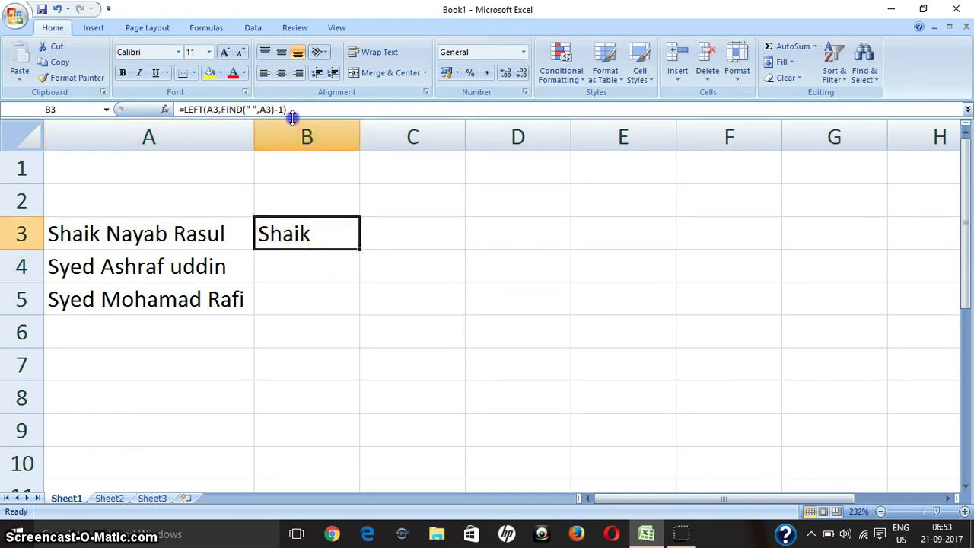
left_click_drag(292, 118, 294, 132)
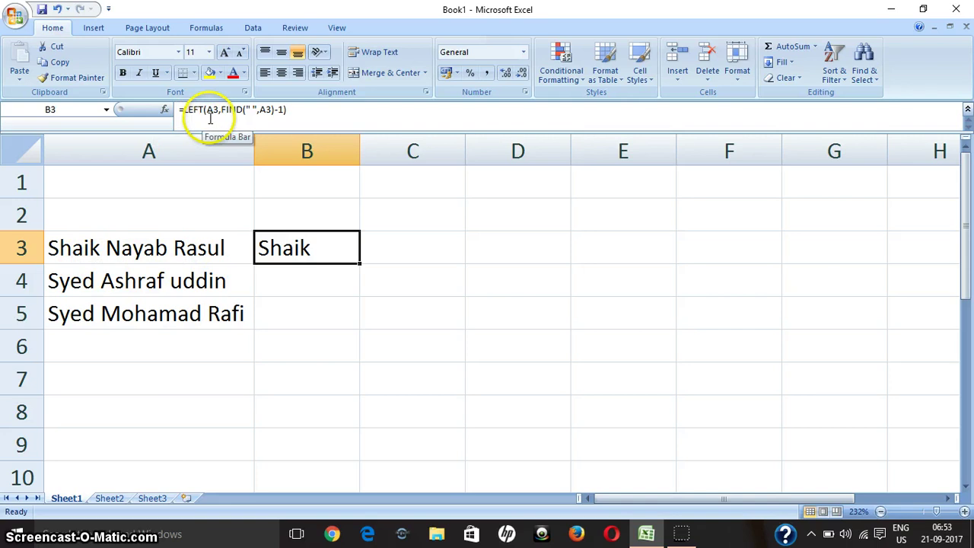
left_click(175, 244)
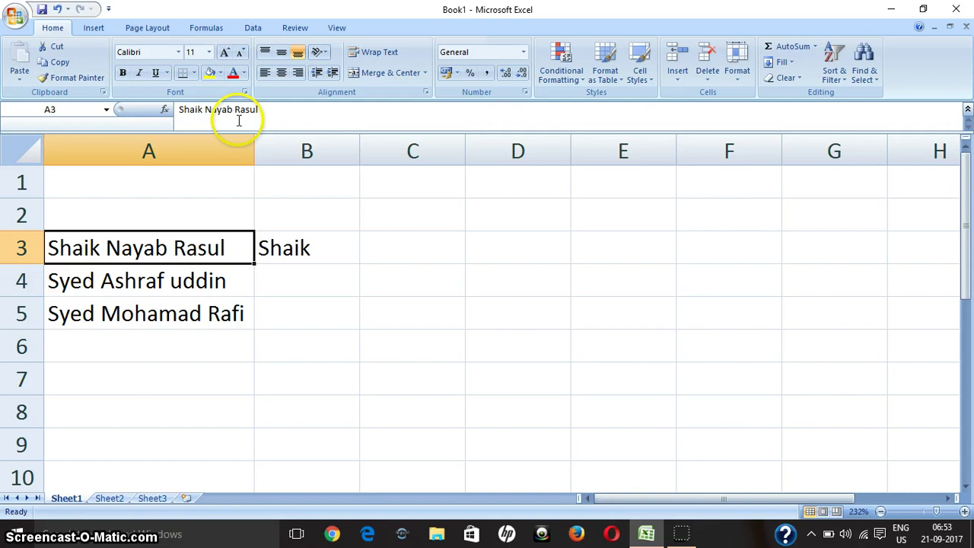
left_click(263, 245)
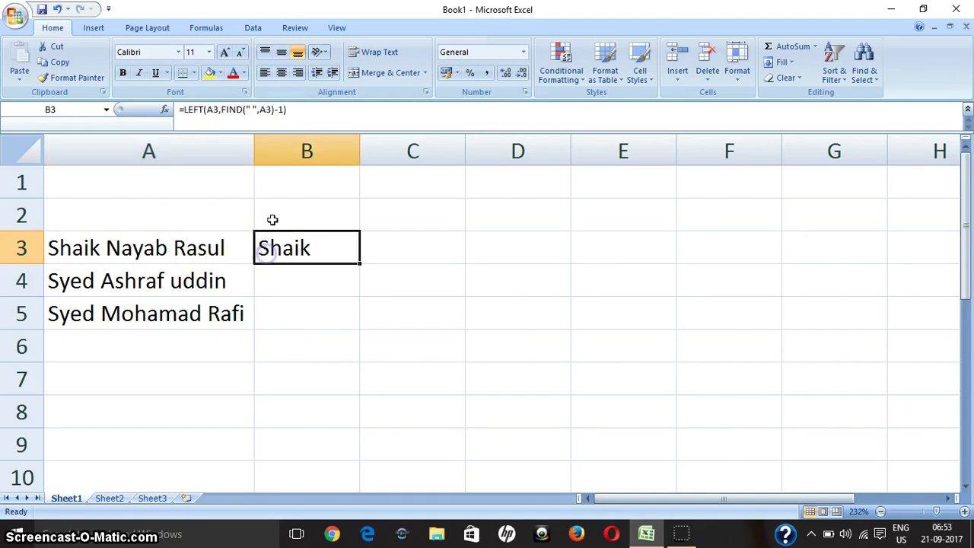
left_click(289, 111)
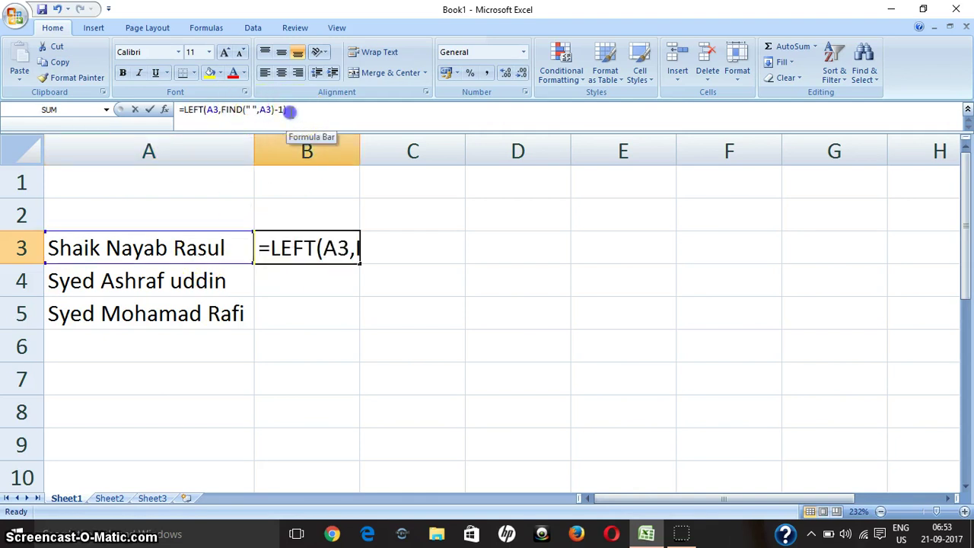
left_click_drag(272, 110, 220, 111)
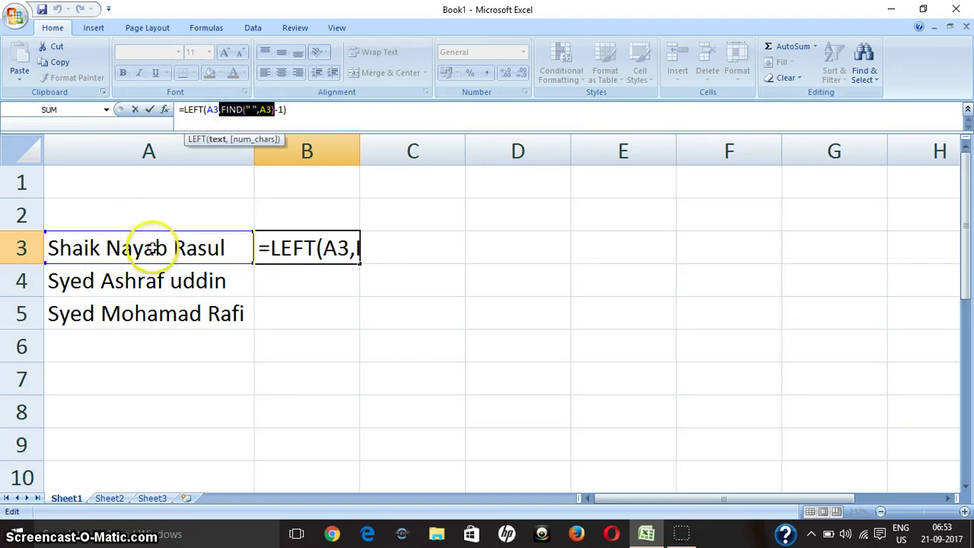
left_click(290, 110)
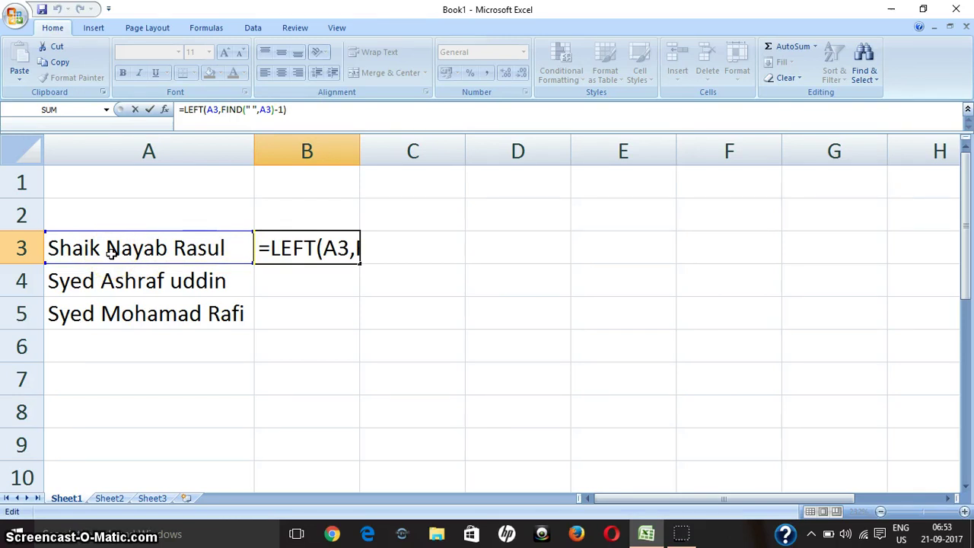
Start a MID formula in cell C3 on the text in A3, with FIND(" ",A3)+1 as the start position
left_click(398, 246)
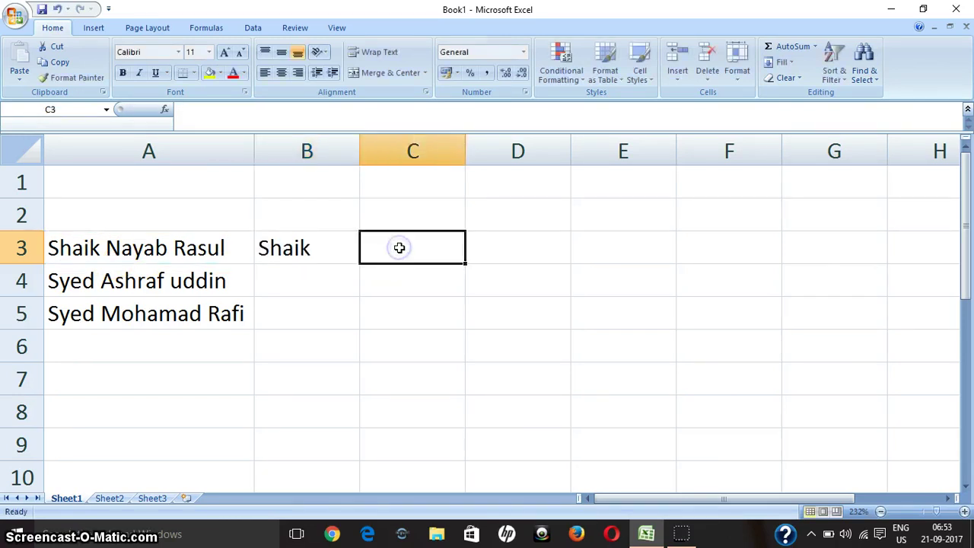
type("=")
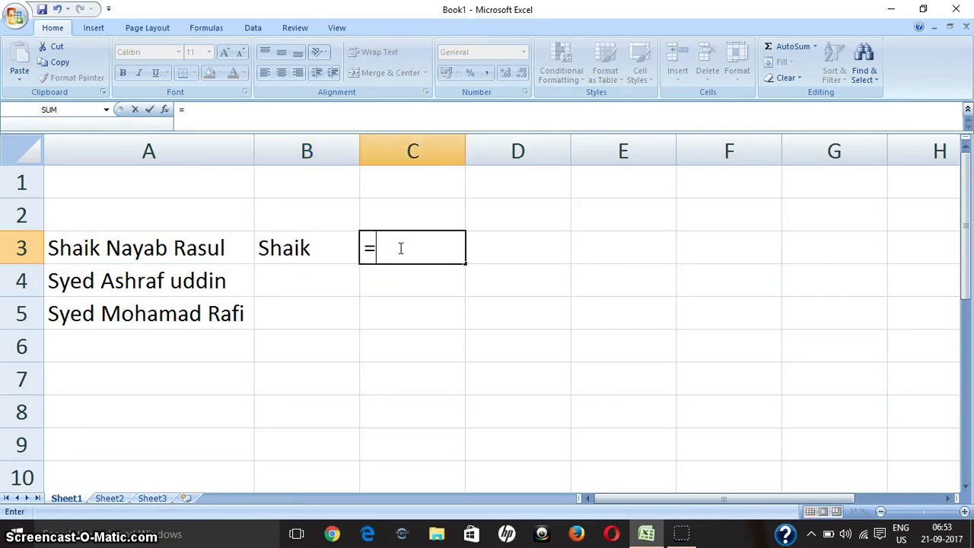
type("mid")
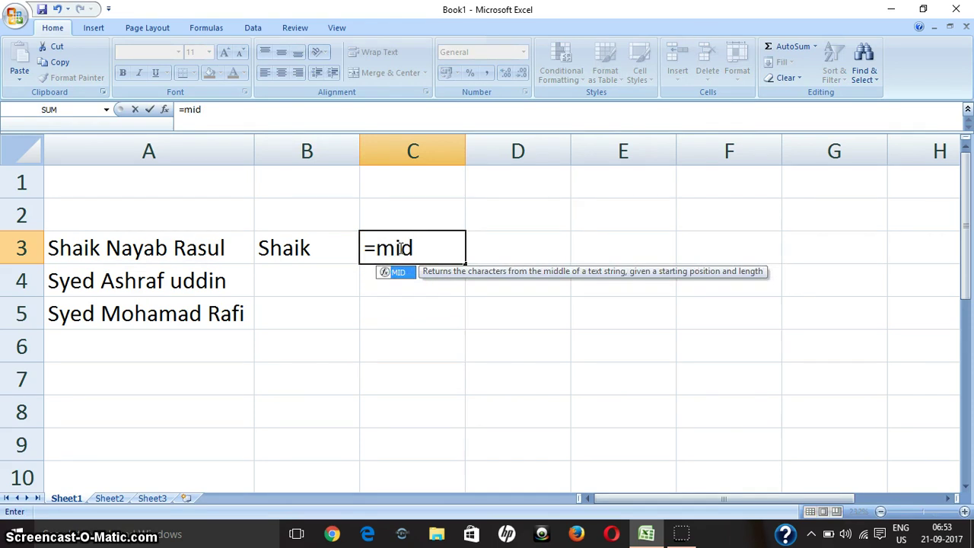
type("(")
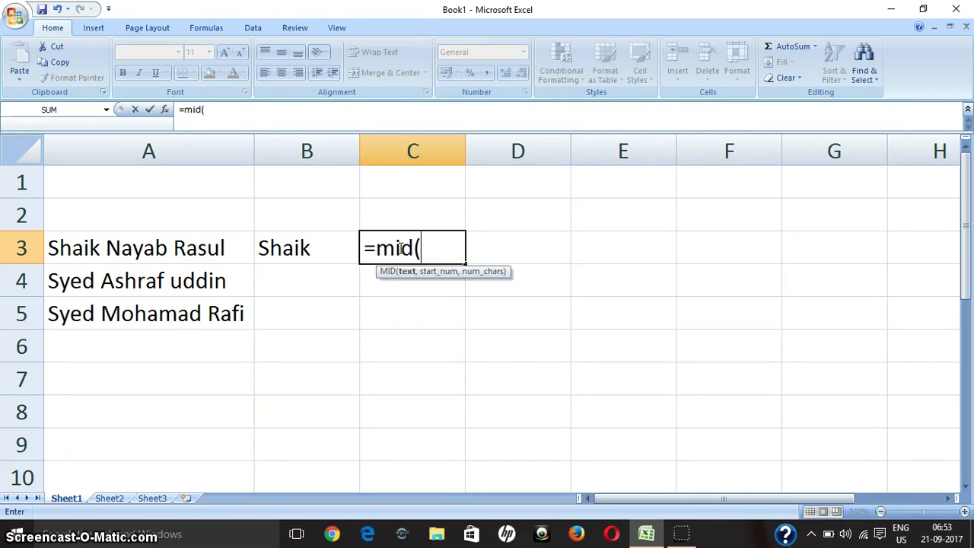
type("a3")
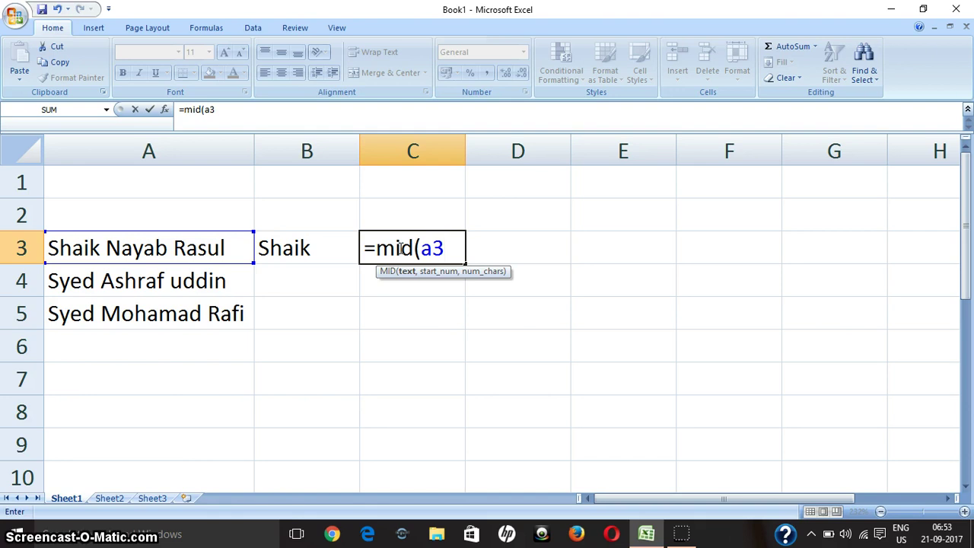
type(",")
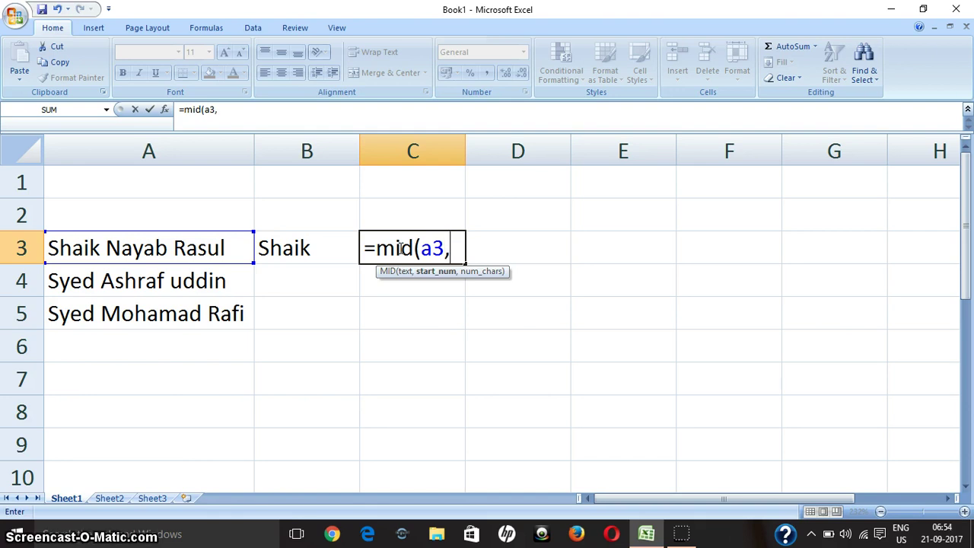
type("find")
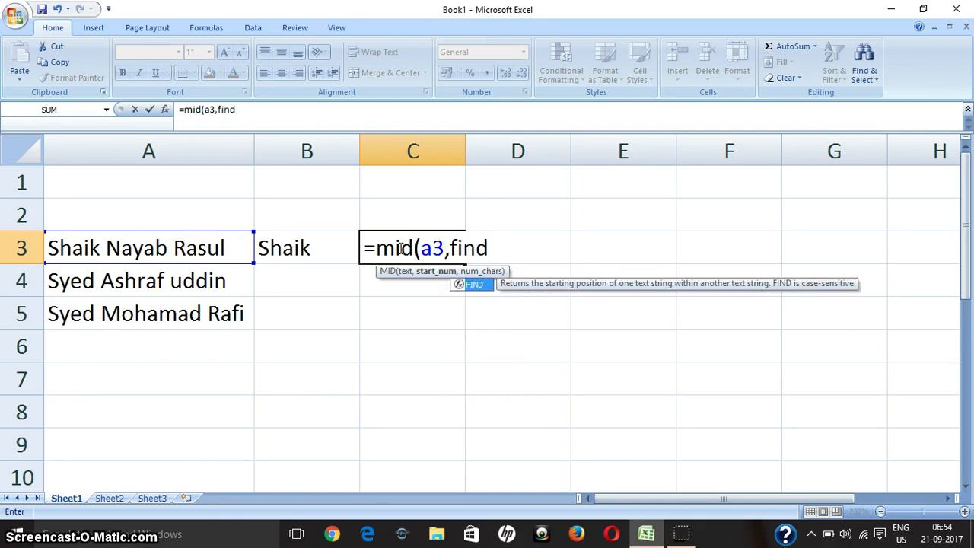
type("(\" \"")
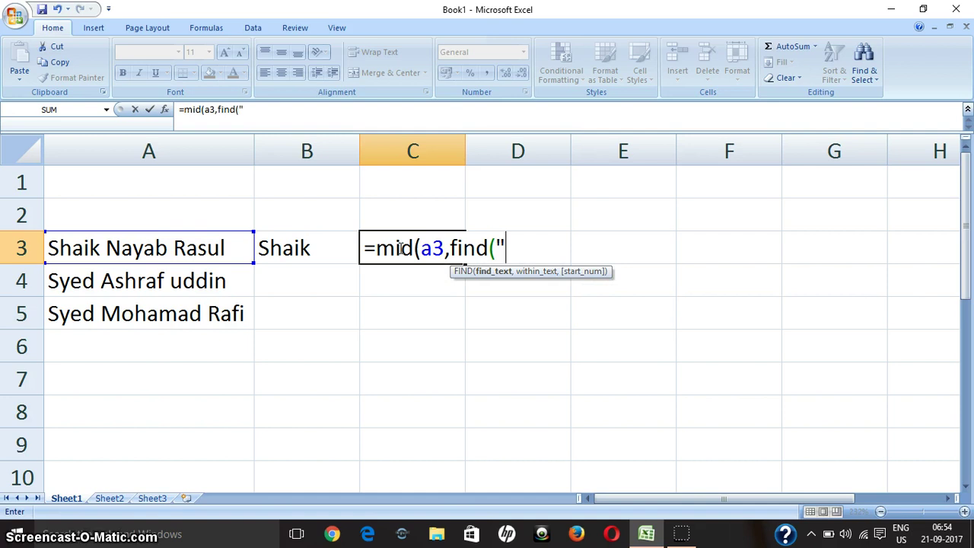
type(",")
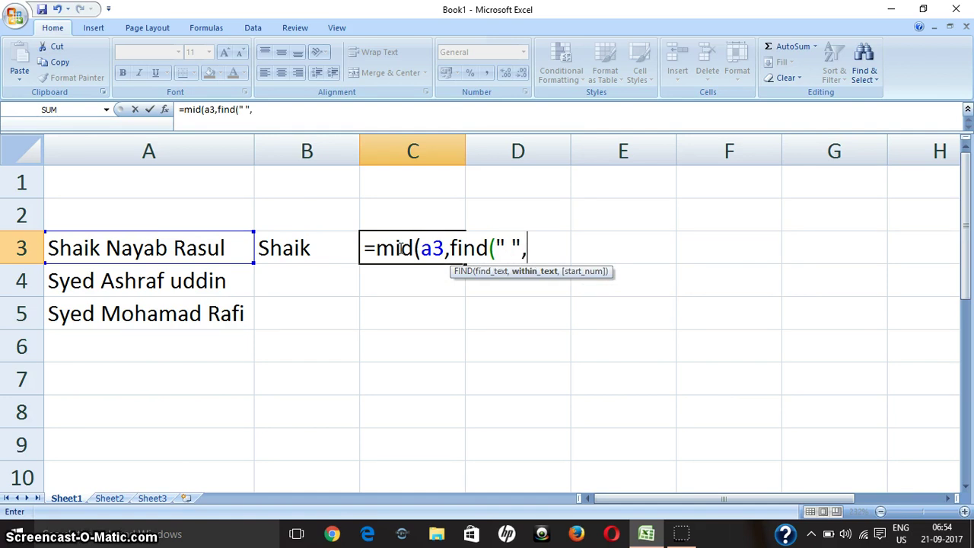
type("a3)+1")
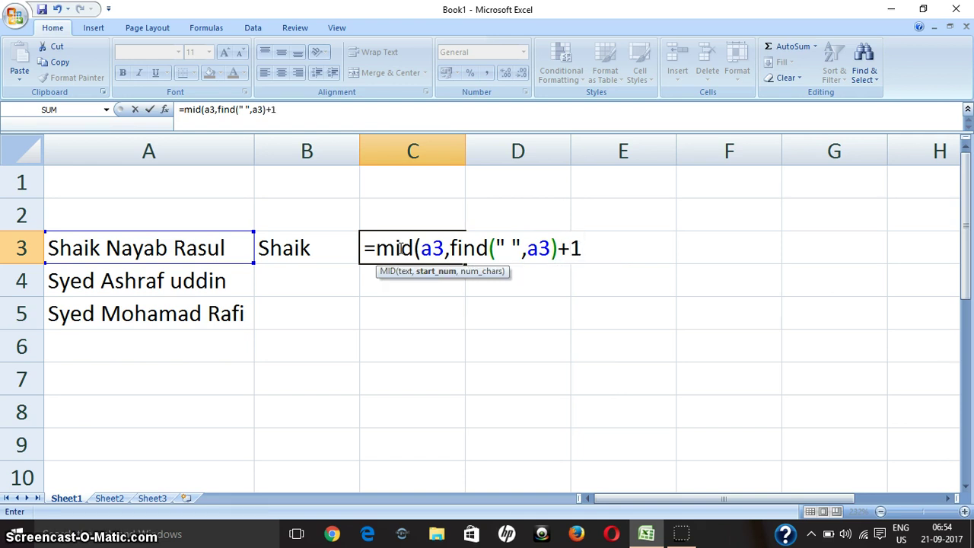
Add FIND(" ",A3,FIND(" ",A3)+1) to the C3 MID formula as the start of its character-count argument
type(",find")
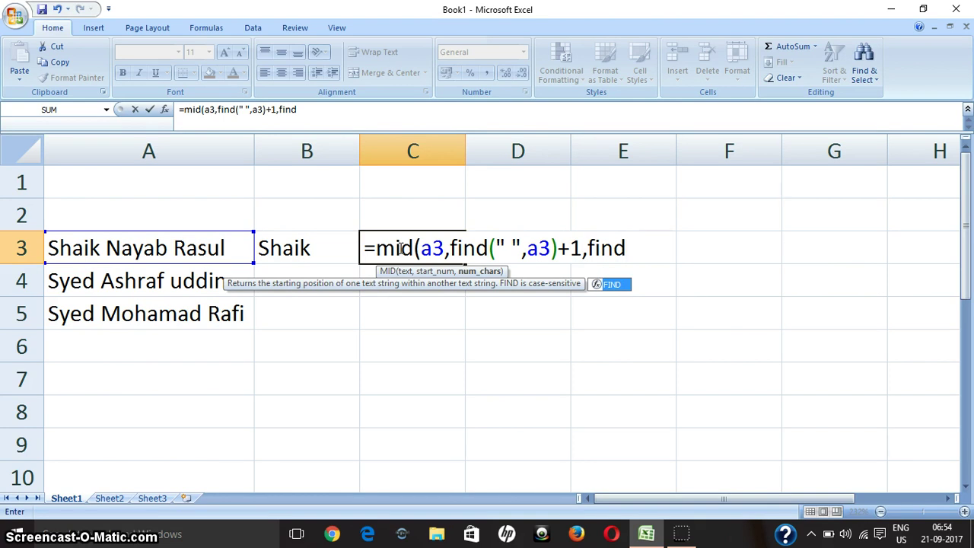
type("(\" \"")
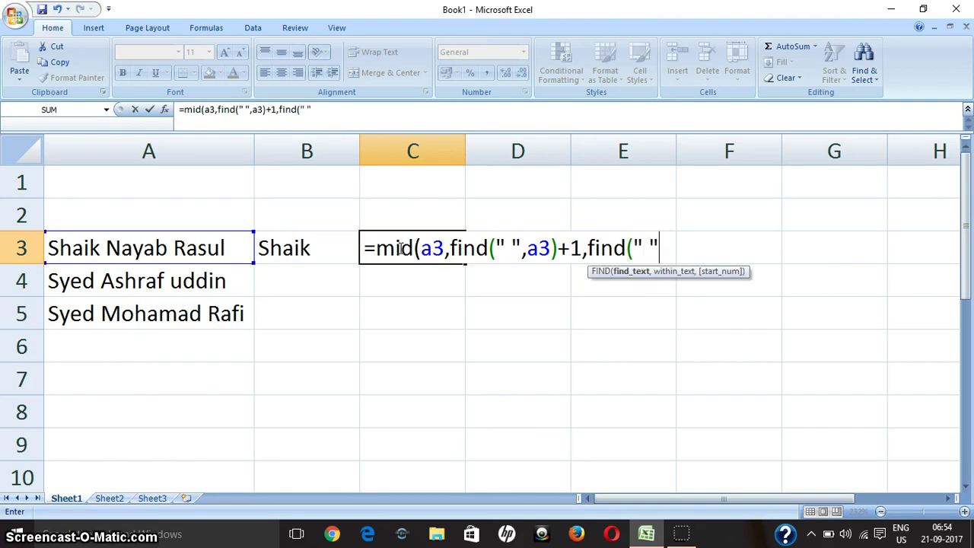
type(",")
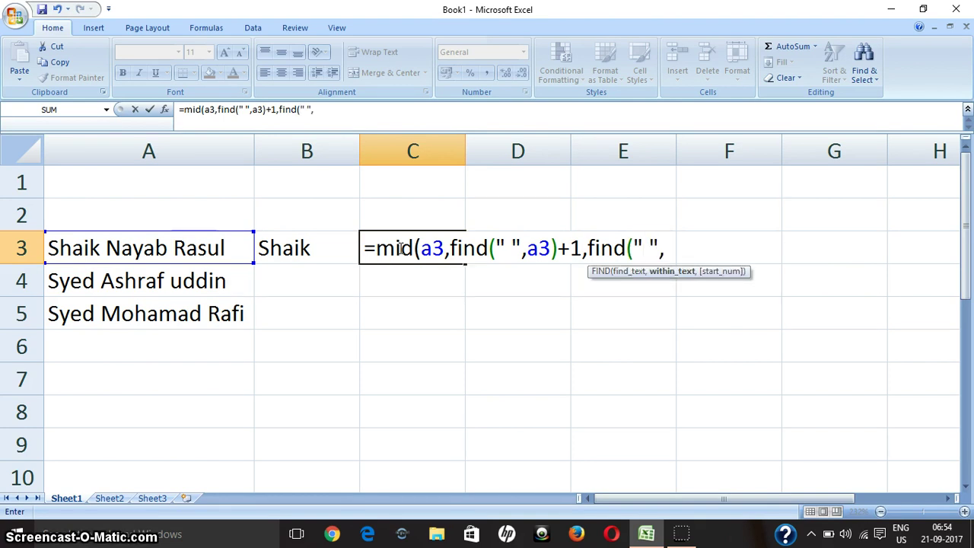
type("a3")
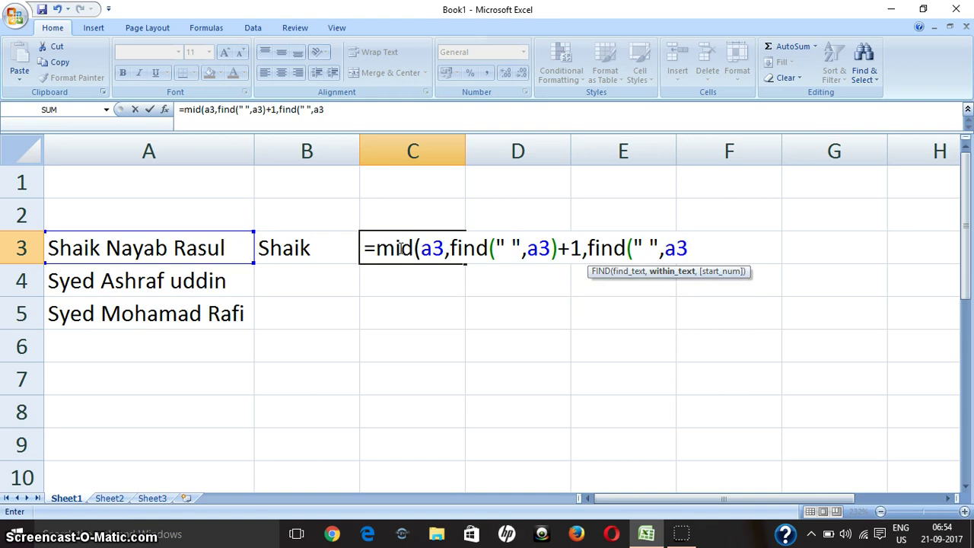
type(",find")
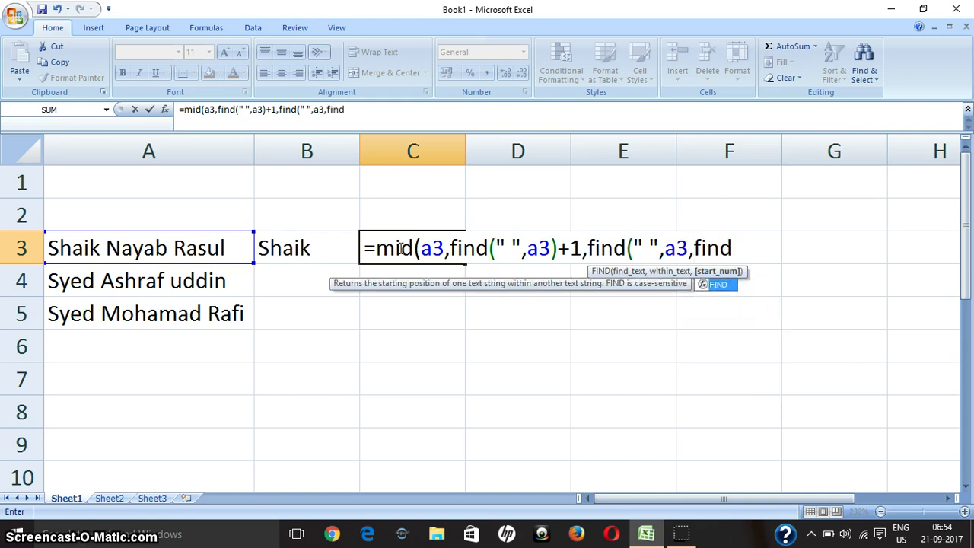
type("(\" \"")
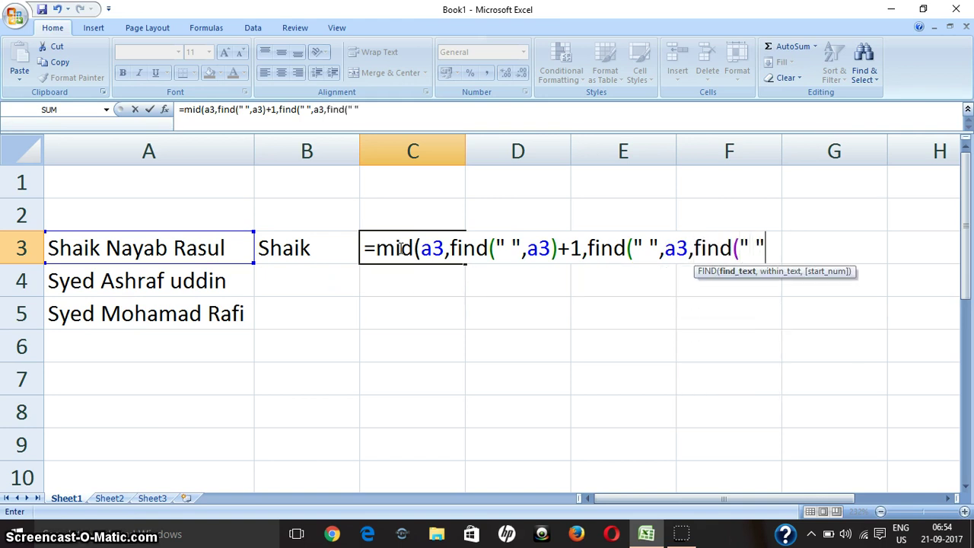
type(",")
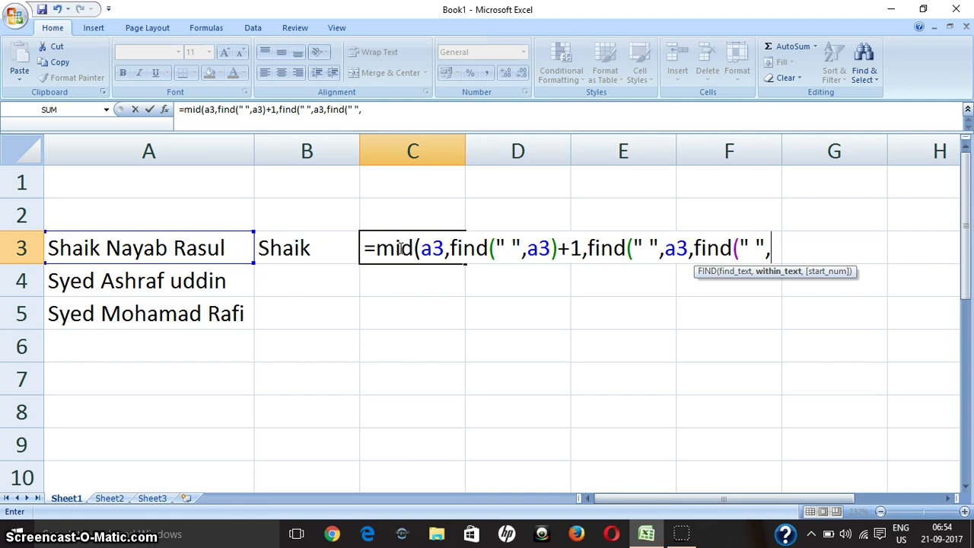
type("a3")
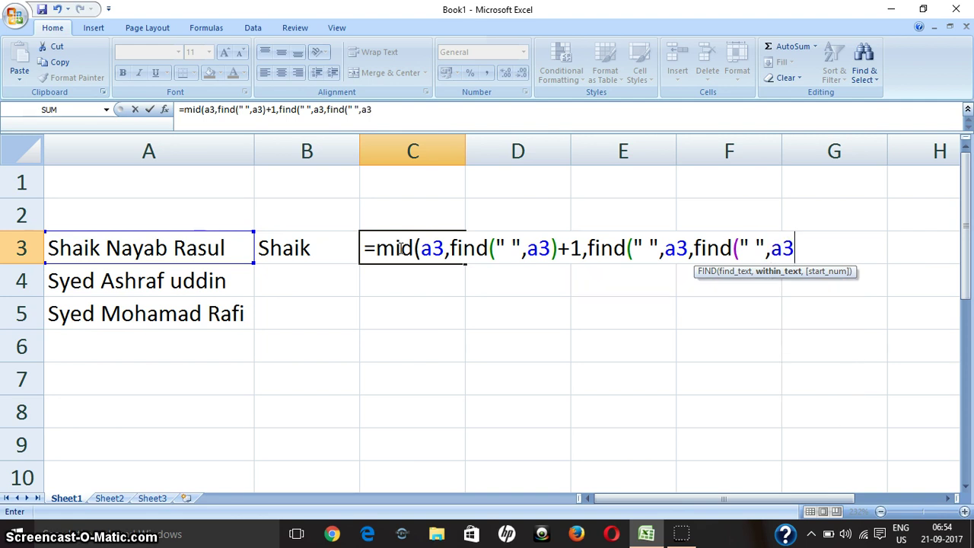
type(")")
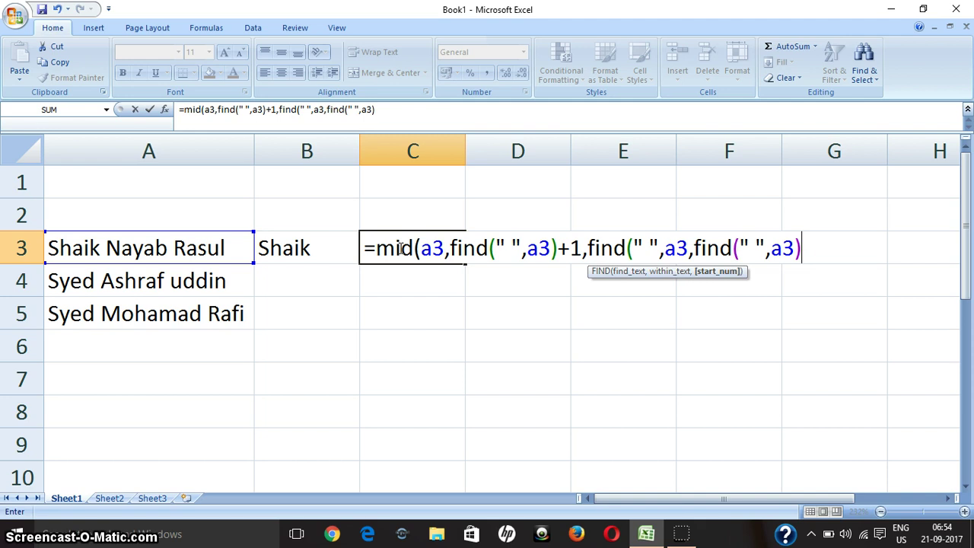
type("+1)")
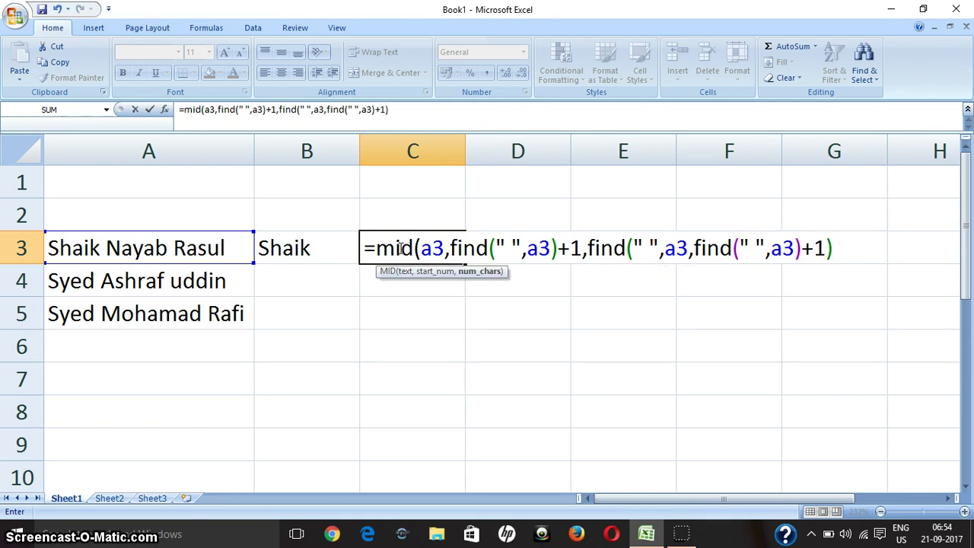
Finish the C3 formula by appending -1-FIND(" ",A3) to the character count and closing the MID function
type("-1")
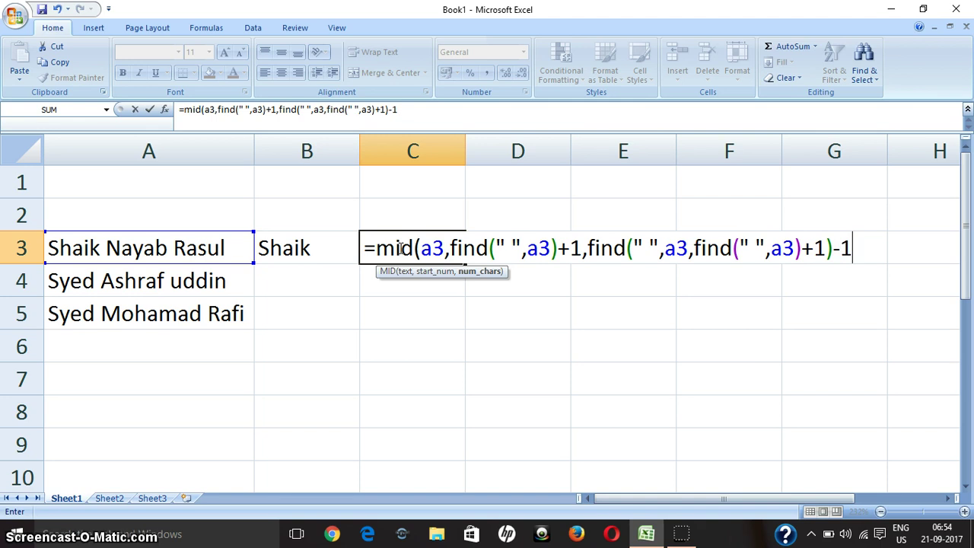
type("-find")
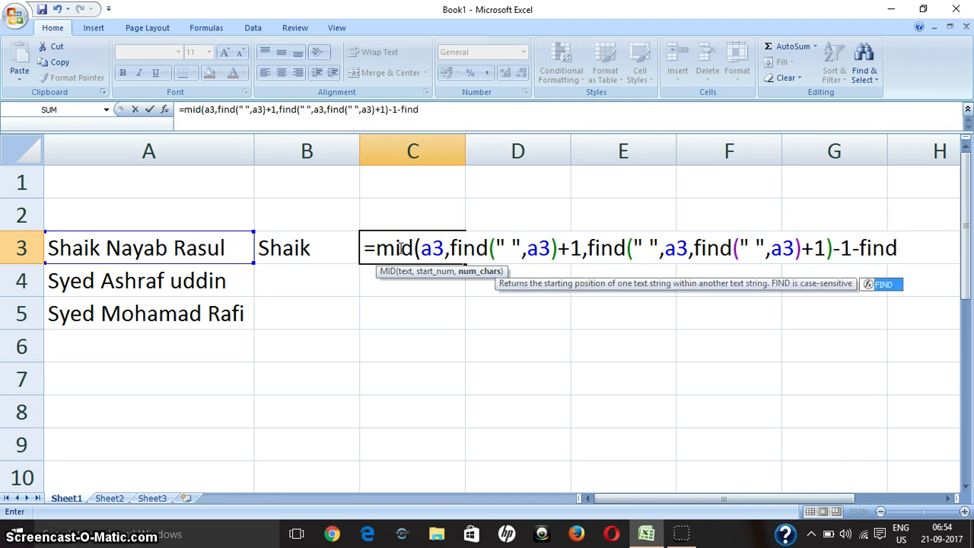
type("(\" ")
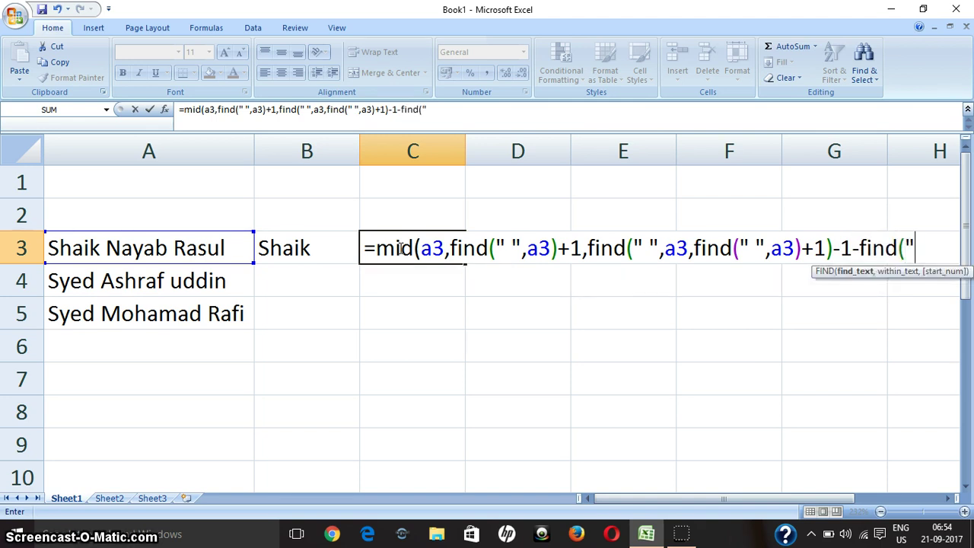
type("\",")
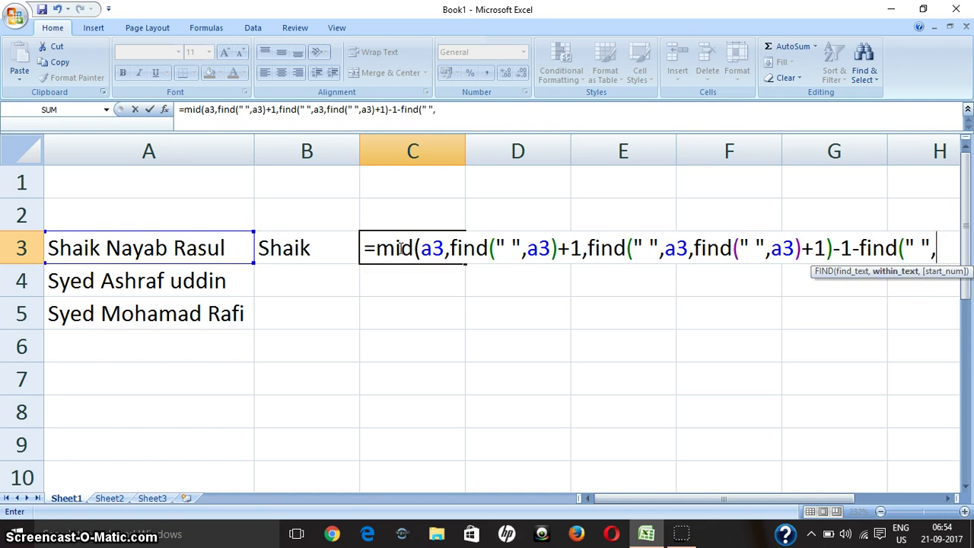
type("a3))")
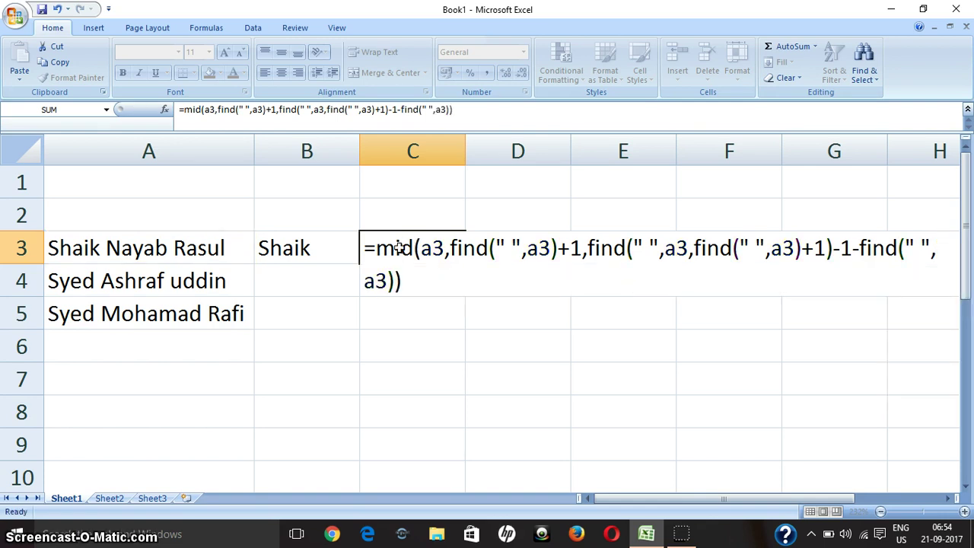
key("Return")
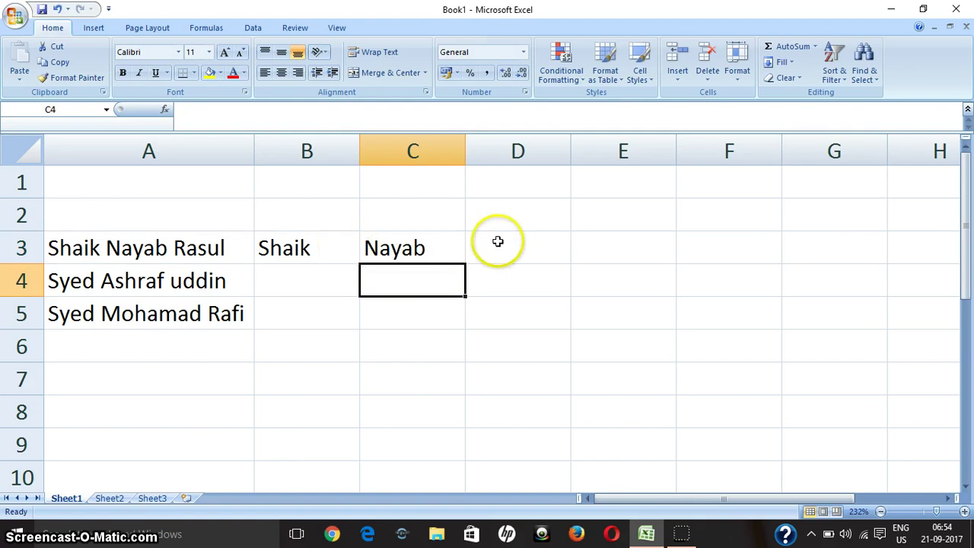
Compare the full name in A3 with the C3 formula, examining its start-position FIND and nested FIND parts, and leave the formula unchanged
left_click(431, 239)
left_click(230, 248)
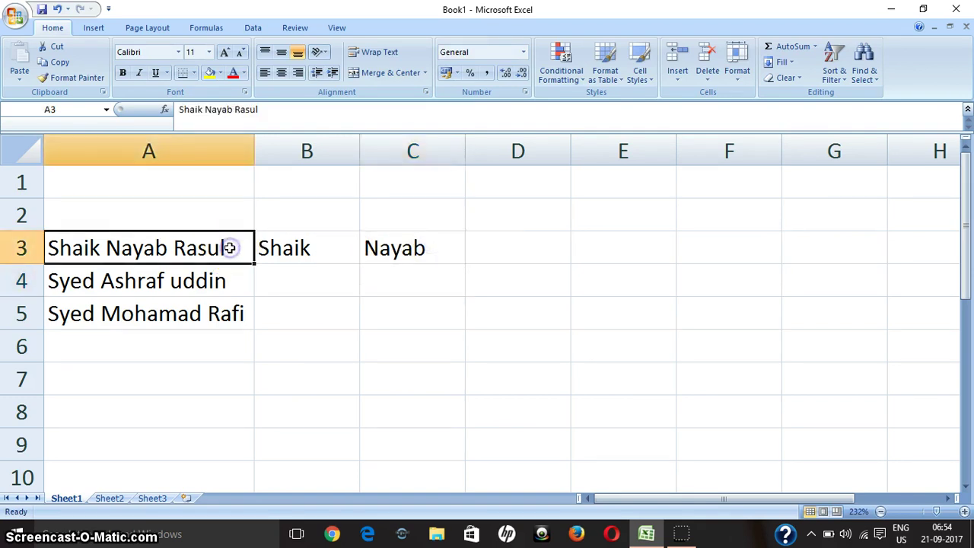
left_click(371, 249)
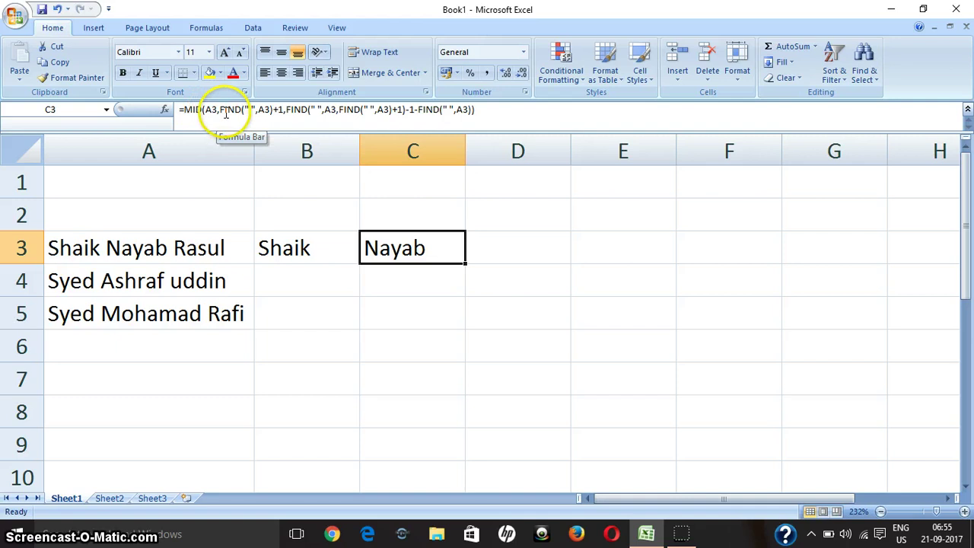
left_click_drag(220, 111, 264, 110)
left_click(265, 110)
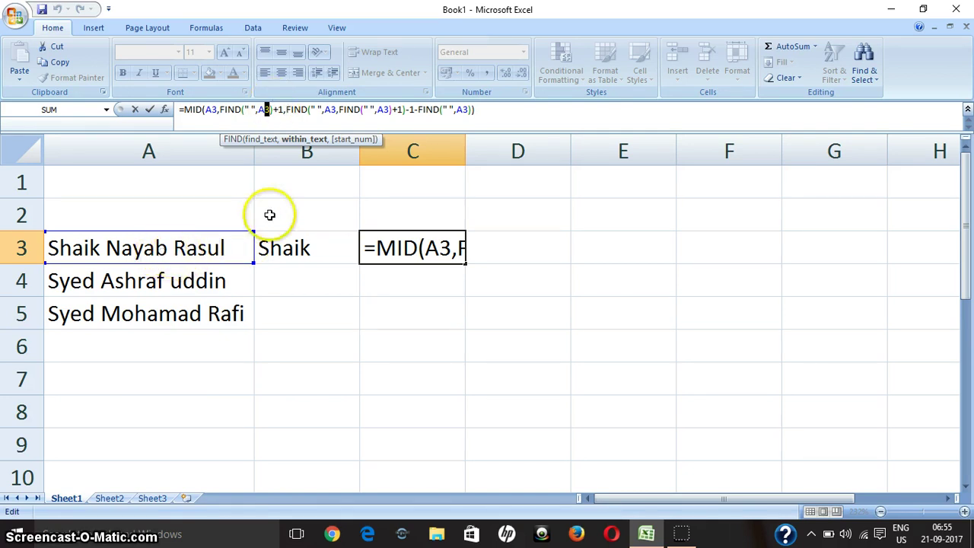
left_click(397, 109)
left_click_drag(401, 109, 288, 110)
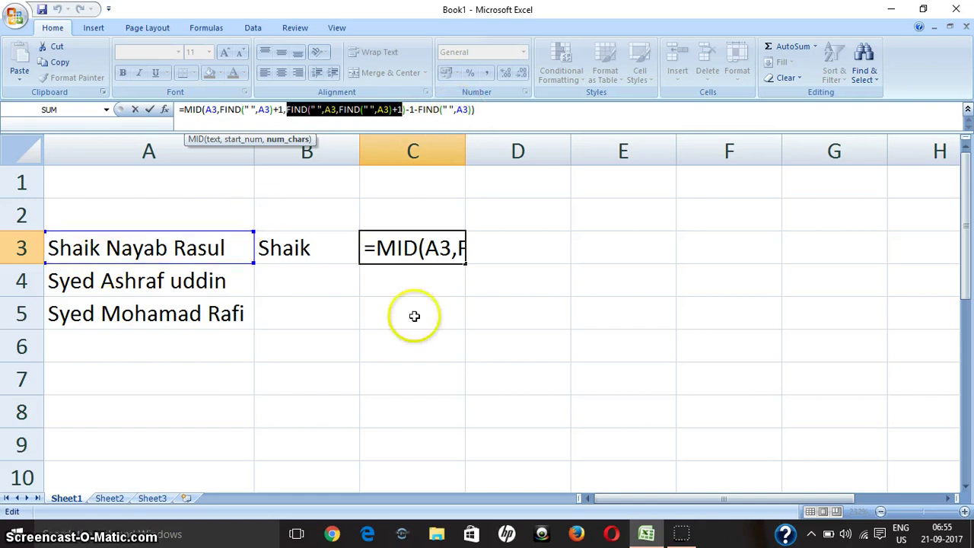
left_click(535, 257)
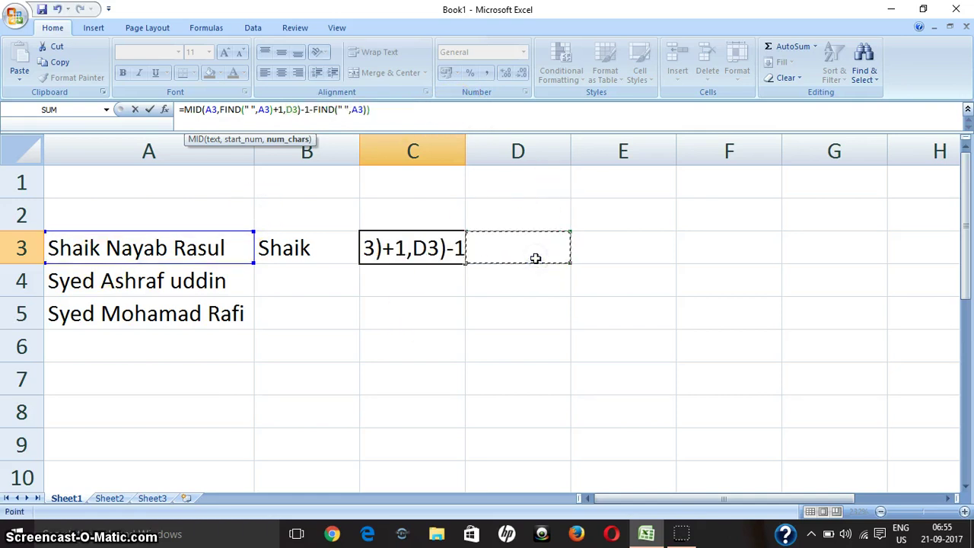
key("Escape")
Start a RIGHT formula in cell D3 that takes its text from cell A3
left_click(535, 258)
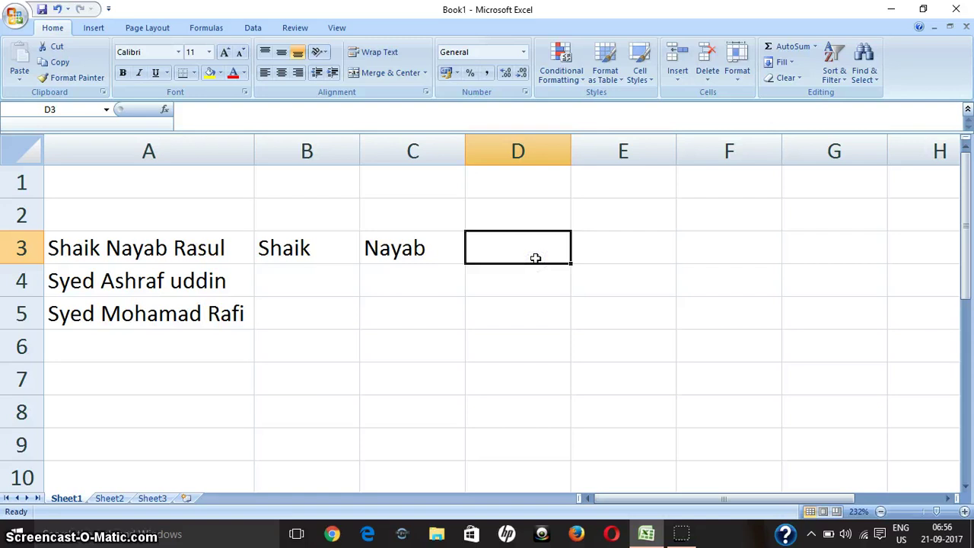
type("=")
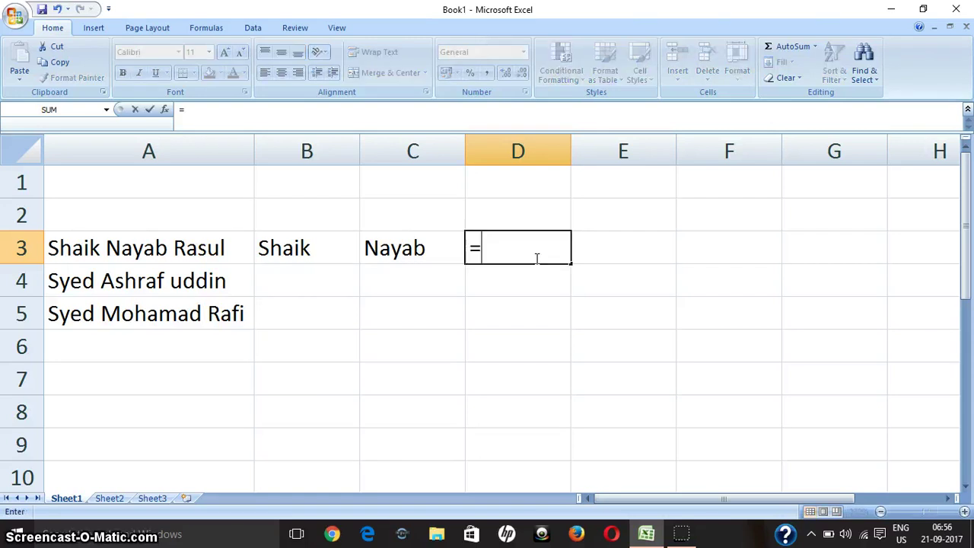
type("righ")
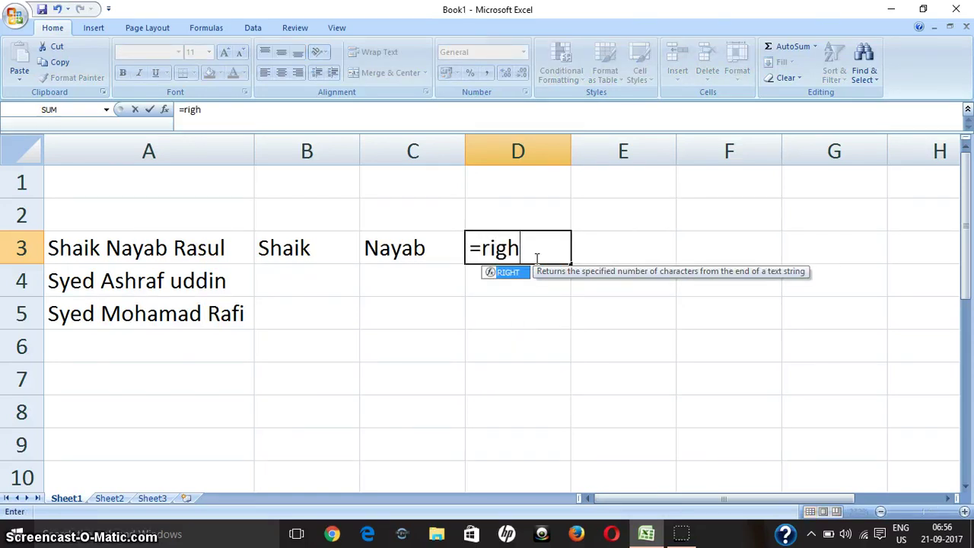
type("ty(")
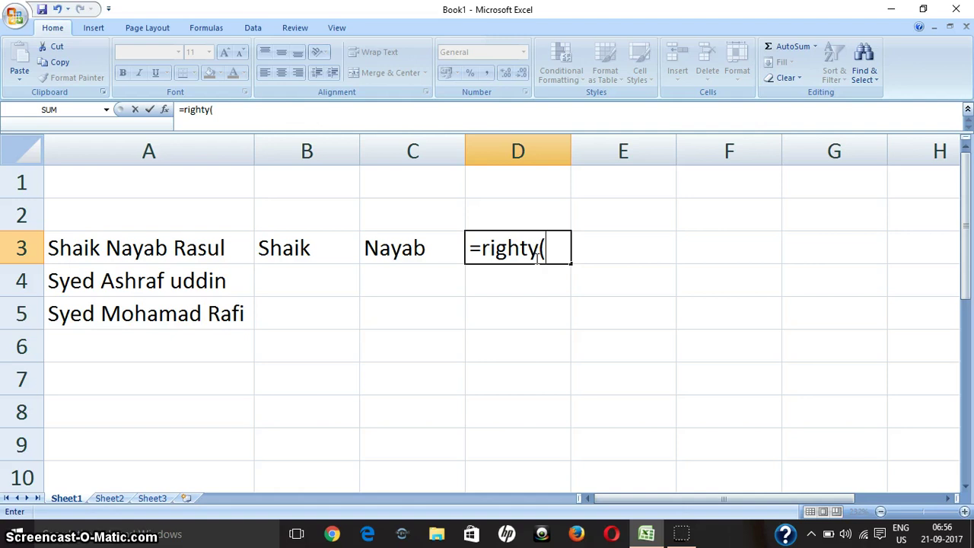
key("BackSpace")
key("BackSpace")
key("BackSpace")
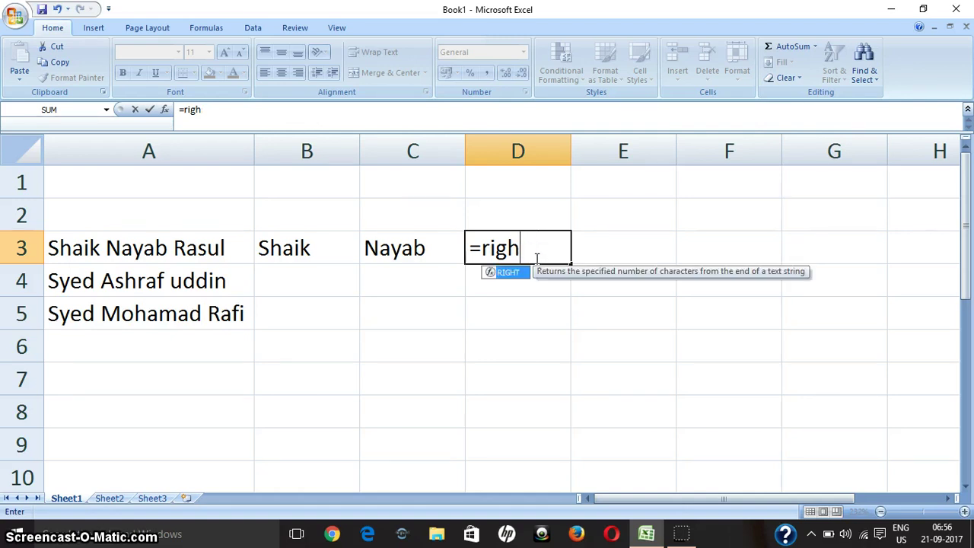
type("t(")
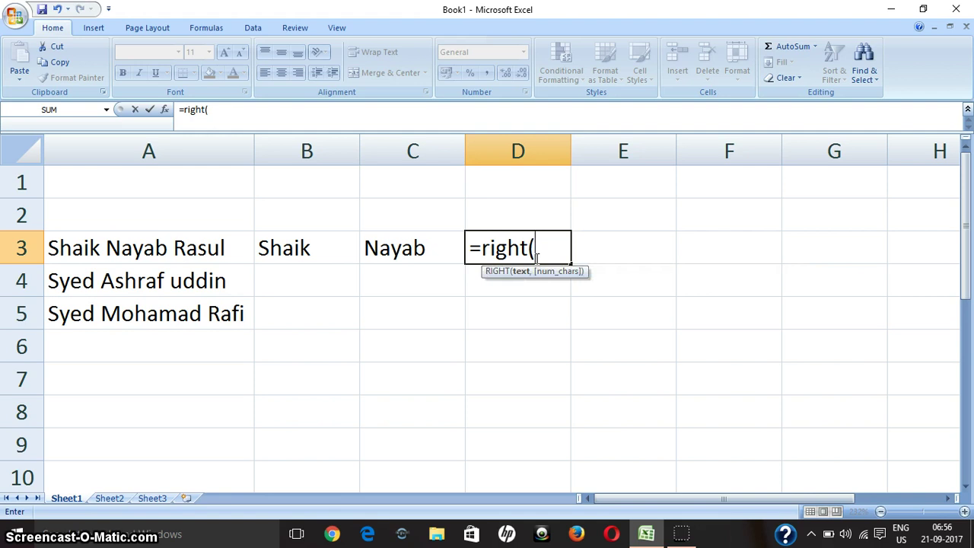
type("a3")
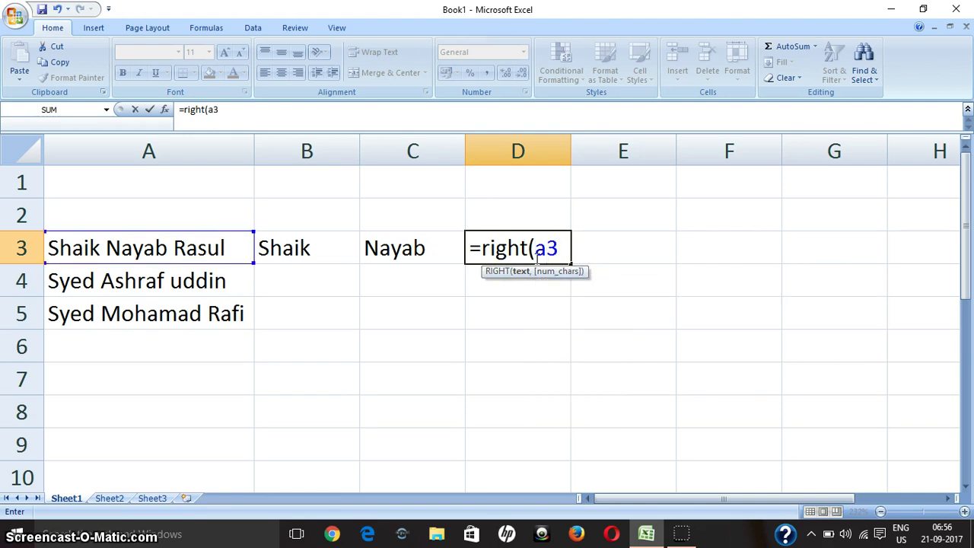
Begin the character-count argument of the D3 RIGHT formula with LEN(A3) followed by a minus sign
type(",len")
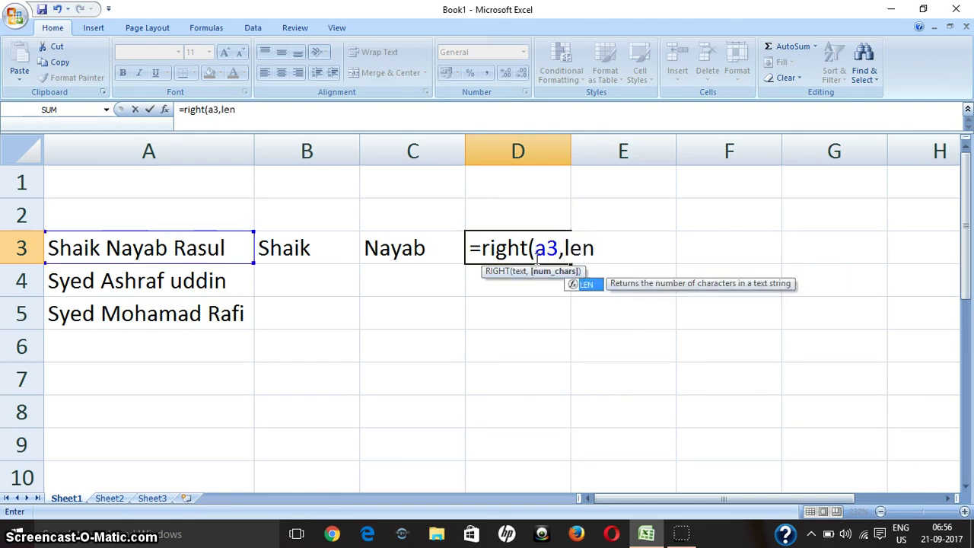
type("(")
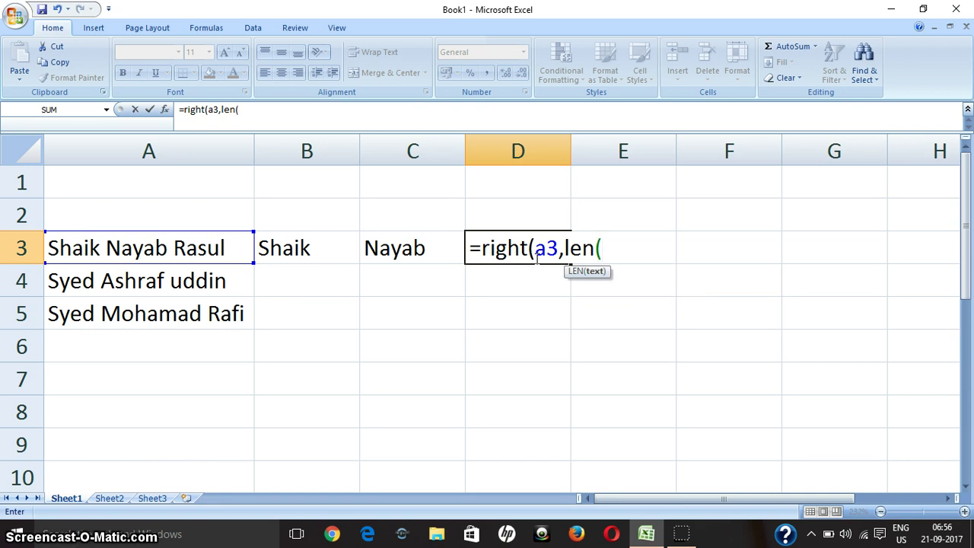
type("a3")
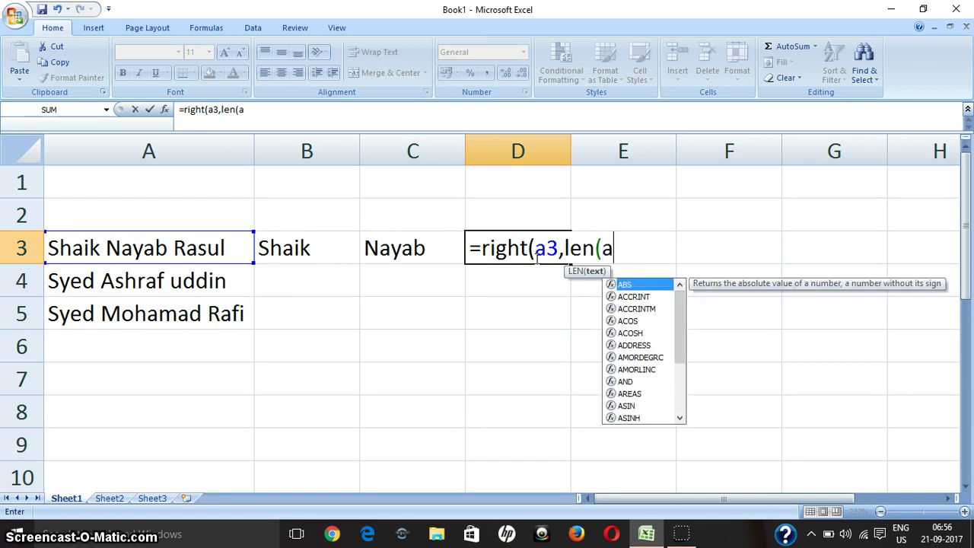
type(")")
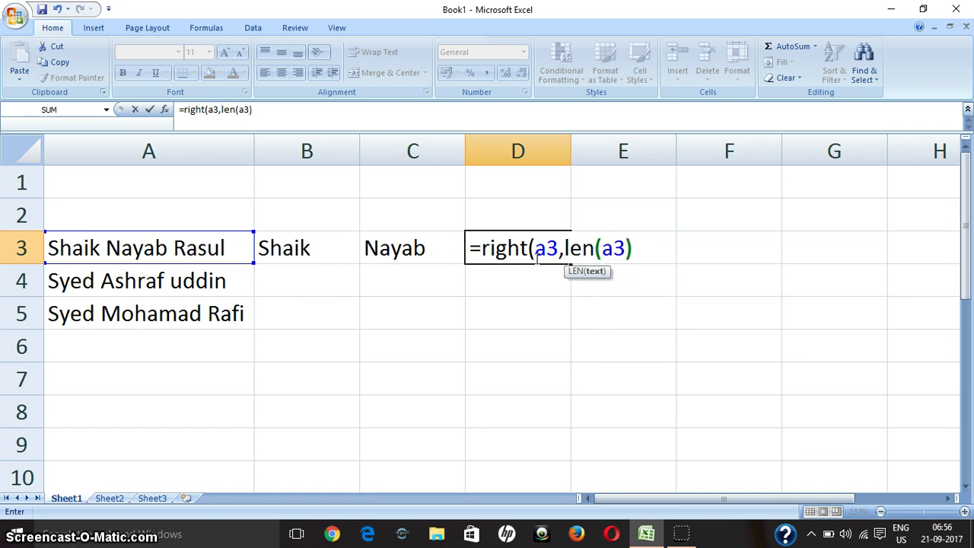
type("-")
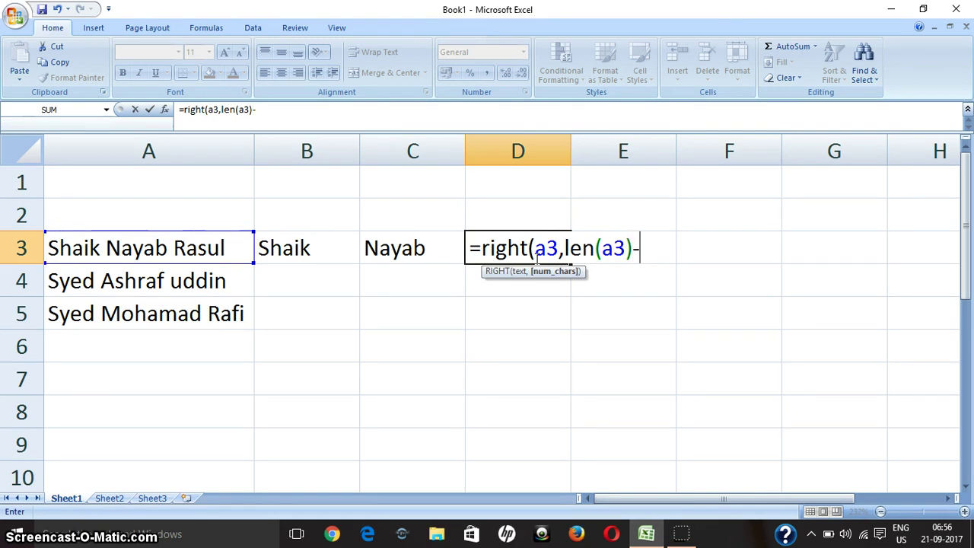
Add a FIND function after the minus sign in D3 that searches for a space " " within A3
type("find")
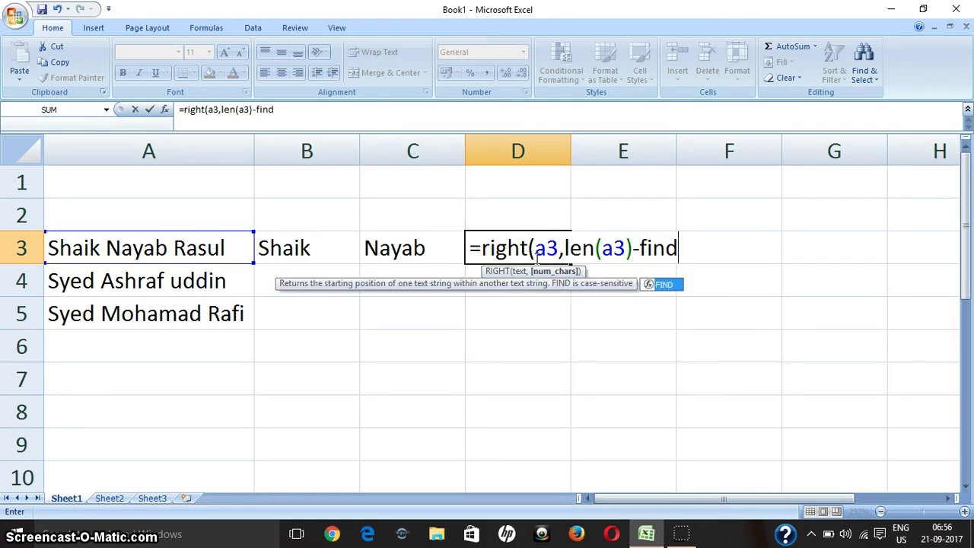
type("(\" ")
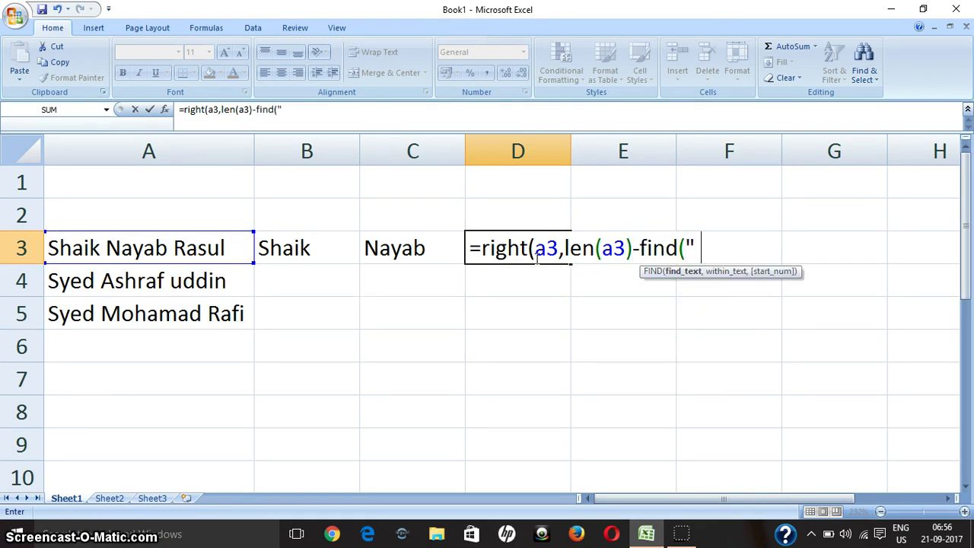
type("\":,")
key("BackSpace")
key("BackSpace")
type(",")
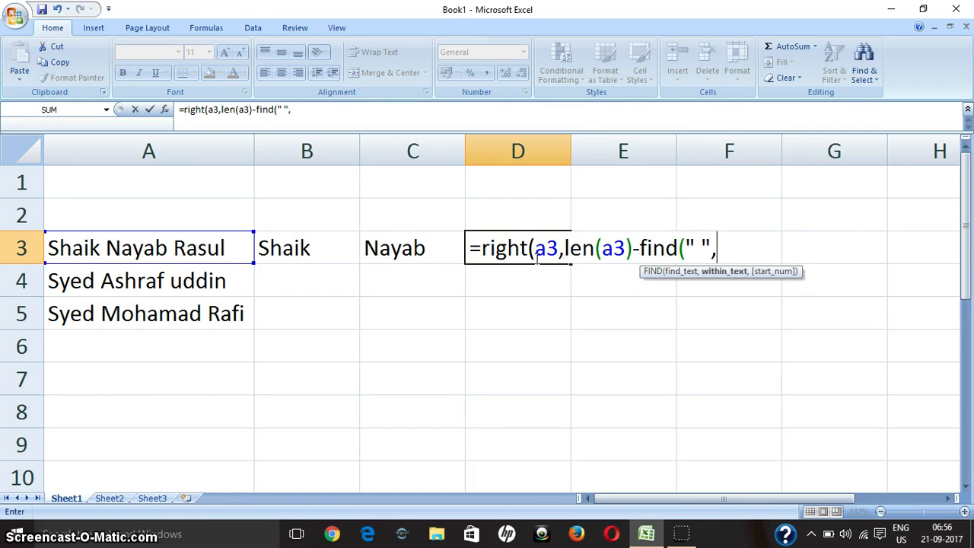
type("a3")
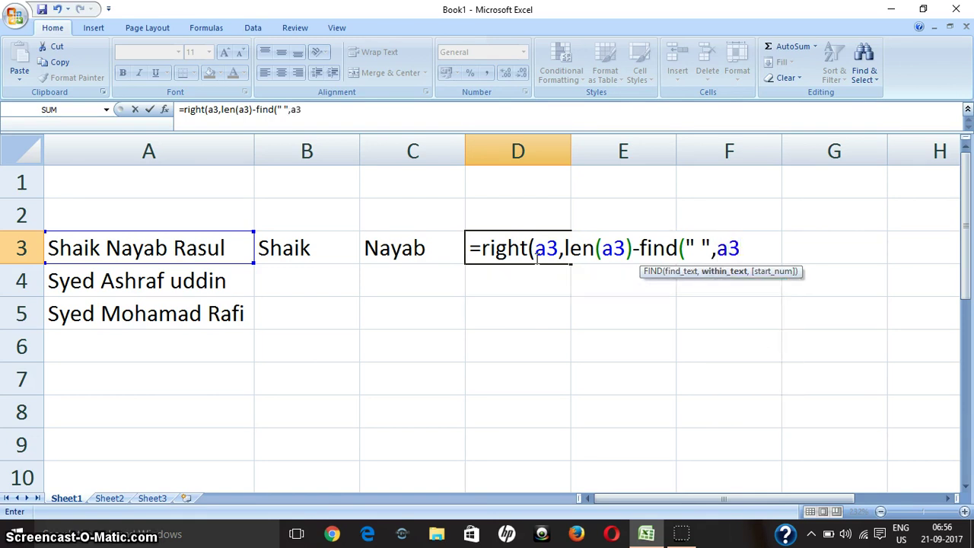
Complete the D3 formula with FIND(" ",A3)+1 as the outer FIND's start position, close both functions and enter it
type(",find")
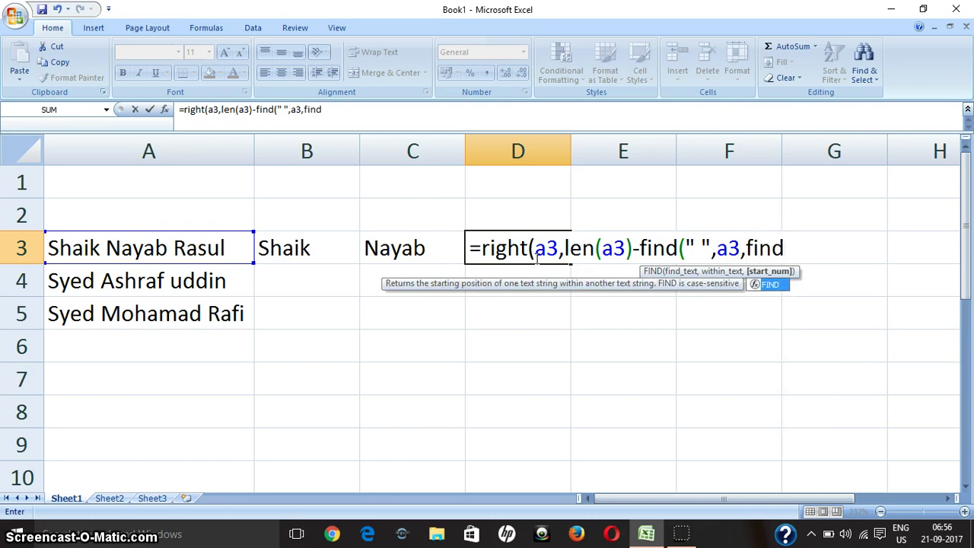
type("(\" \"")
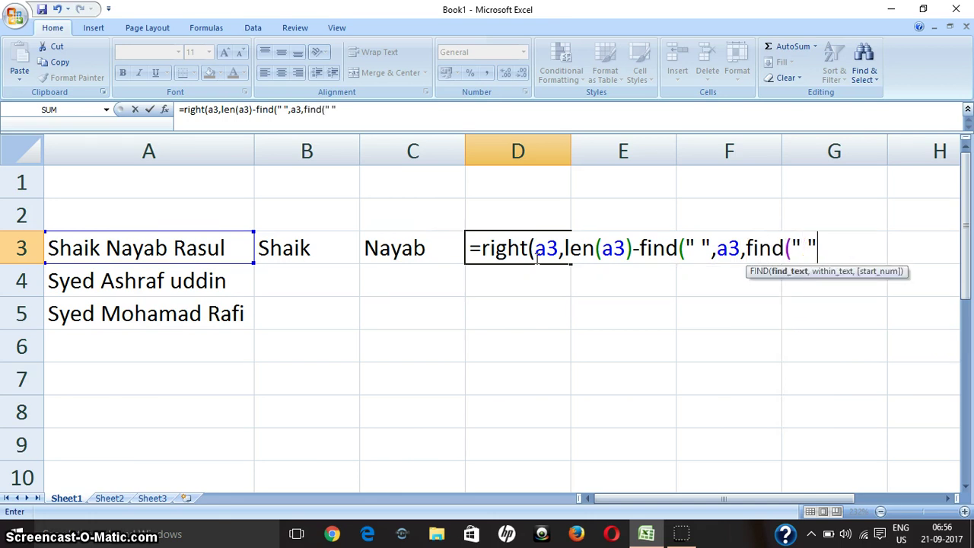
type(",")
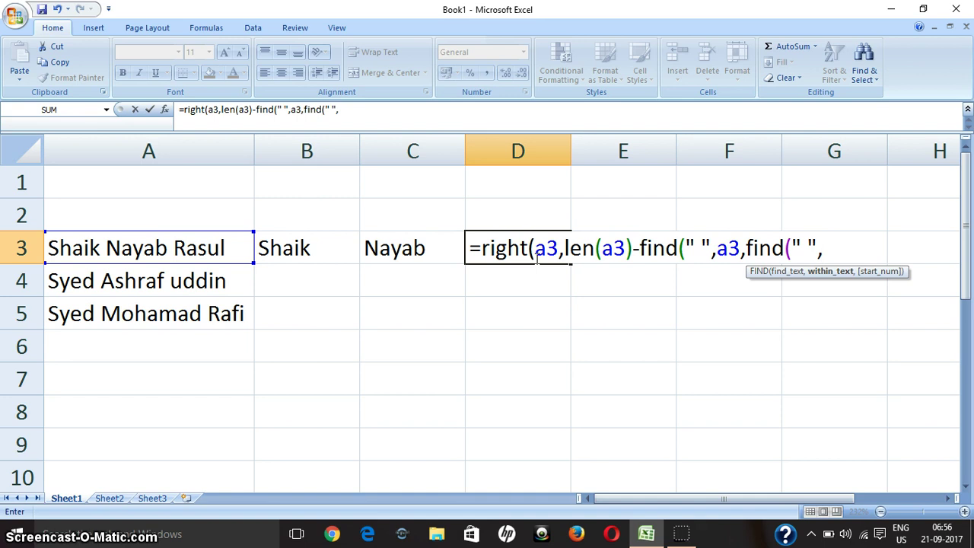
type("a3")
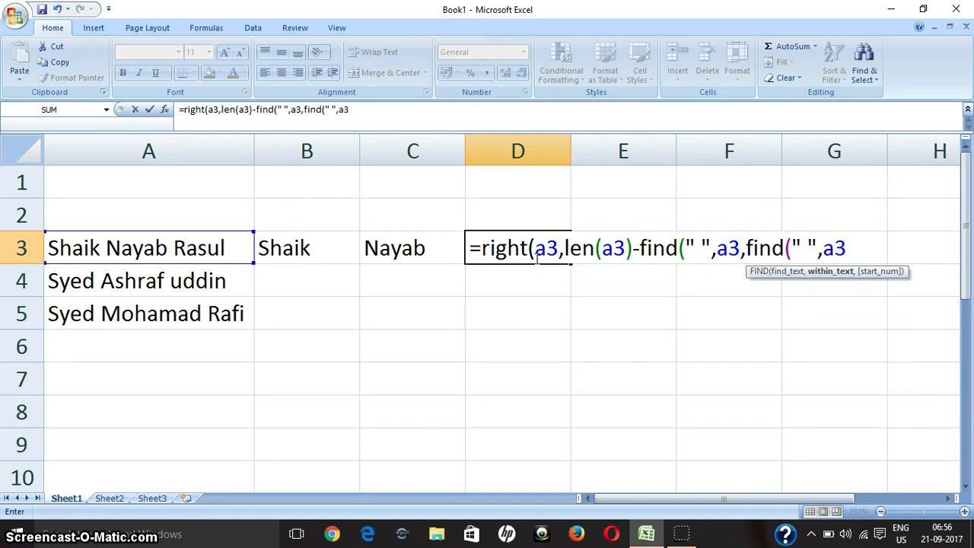
type(")+1")
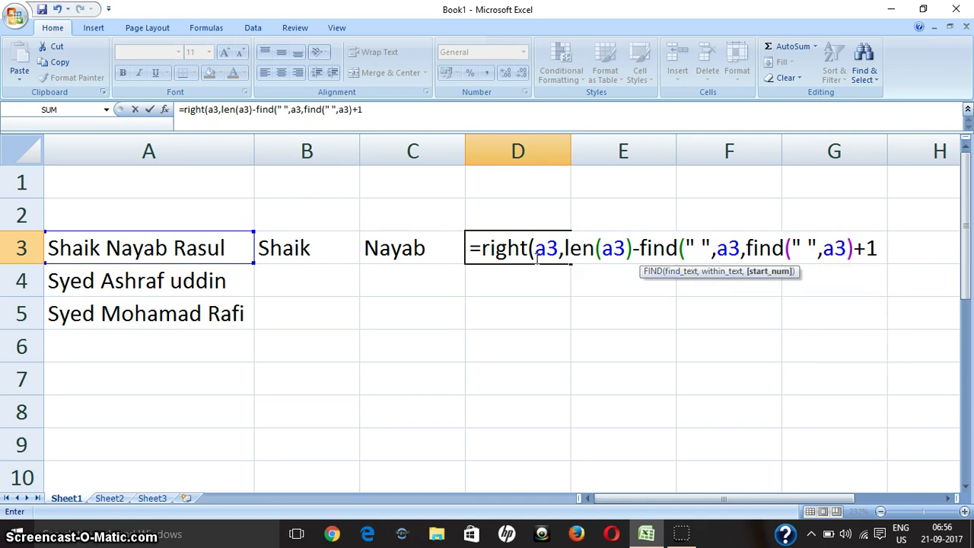
type("))")
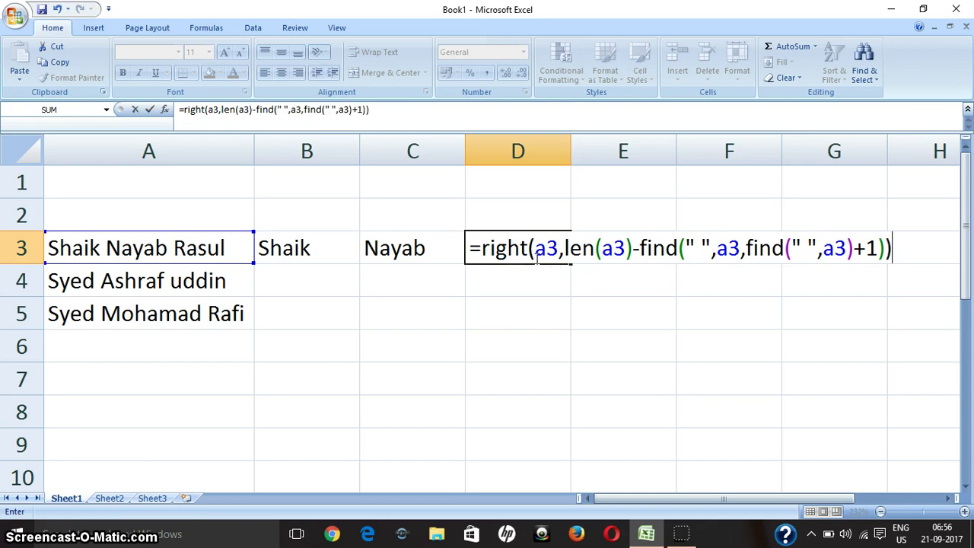
key("Return")
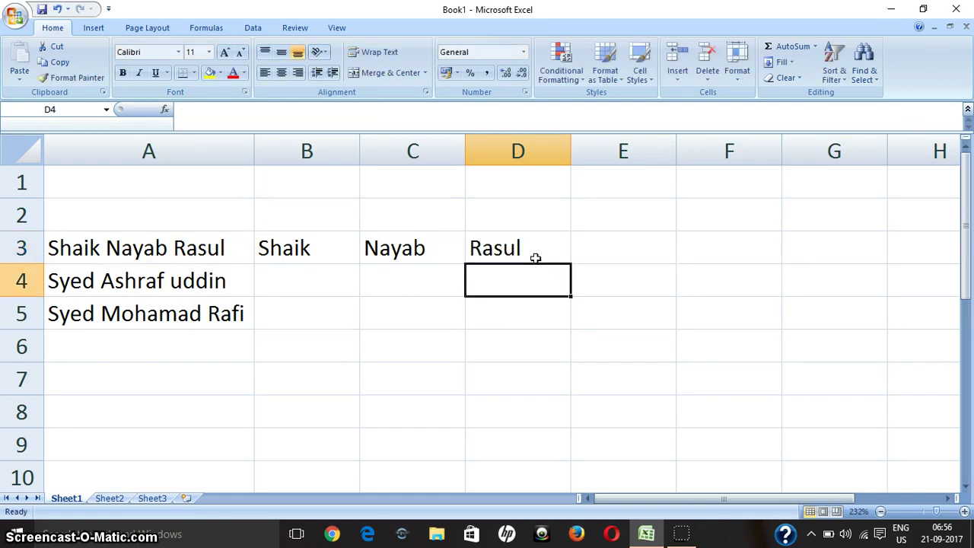
Compare the full name in A3 with the D3 RIGHT formula, examining its nested FIND part, and leave the formula unchanged
left_click(536, 253)
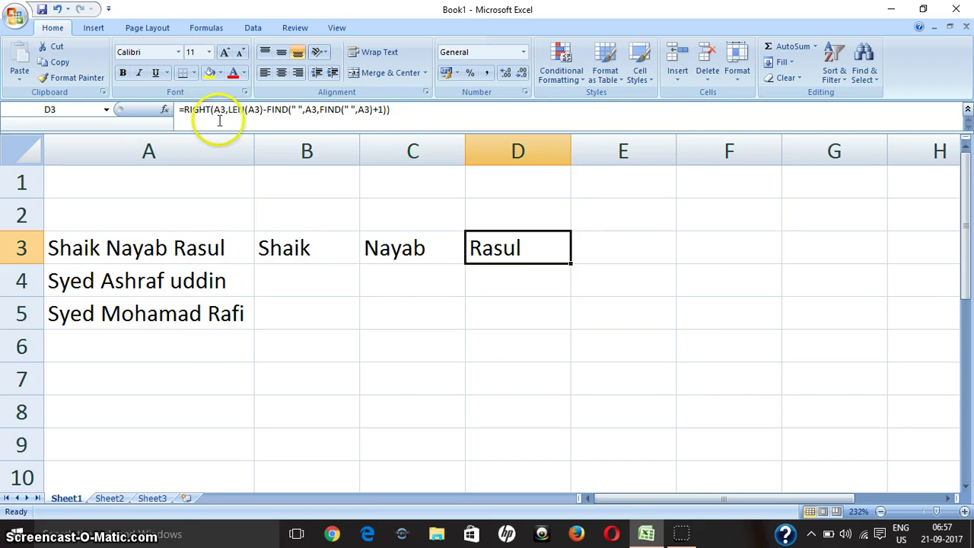
left_click(204, 242)
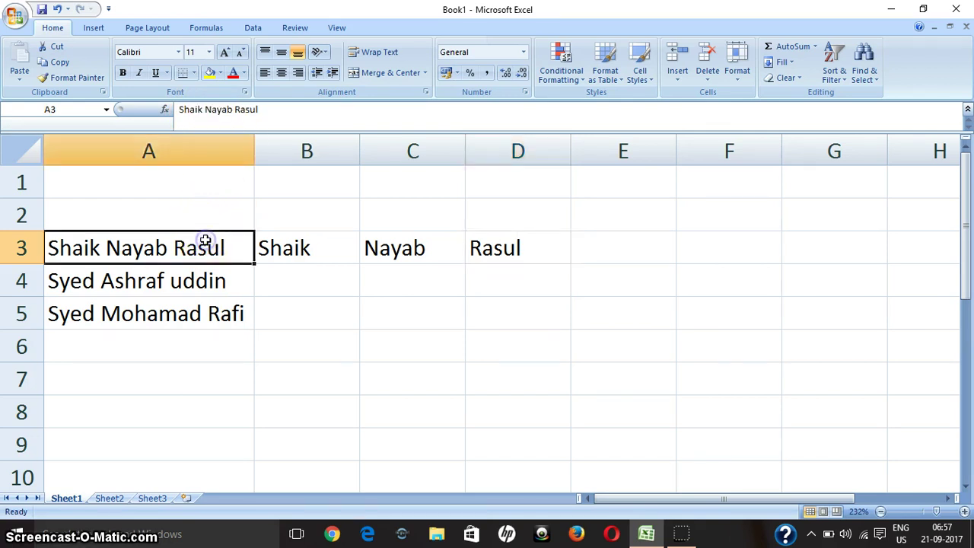
left_click(478, 255)
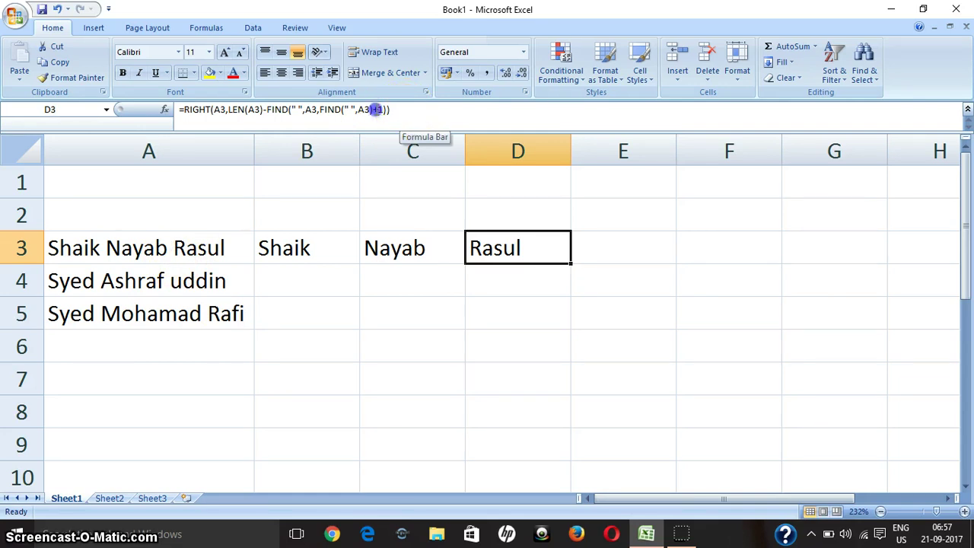
left_click_drag(390, 109, 320, 109)
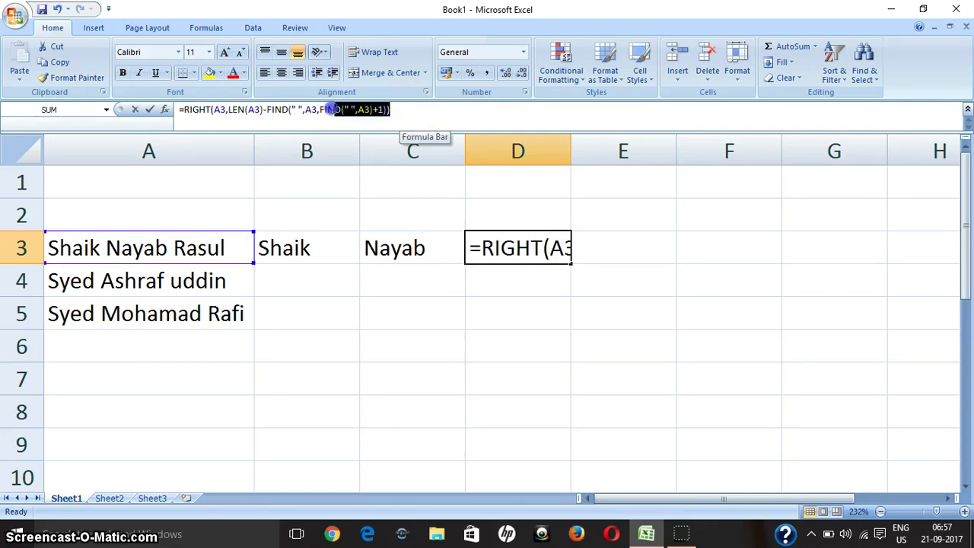
left_click(504, 268)
key("Escape")
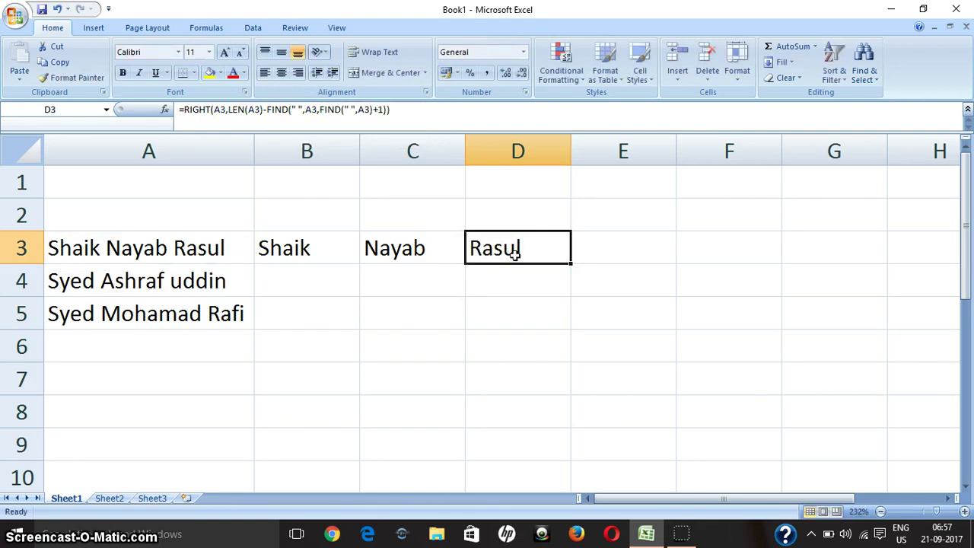
Fill the LEFT formula from B3 down through B5 for the remaining names
left_click(305, 256)
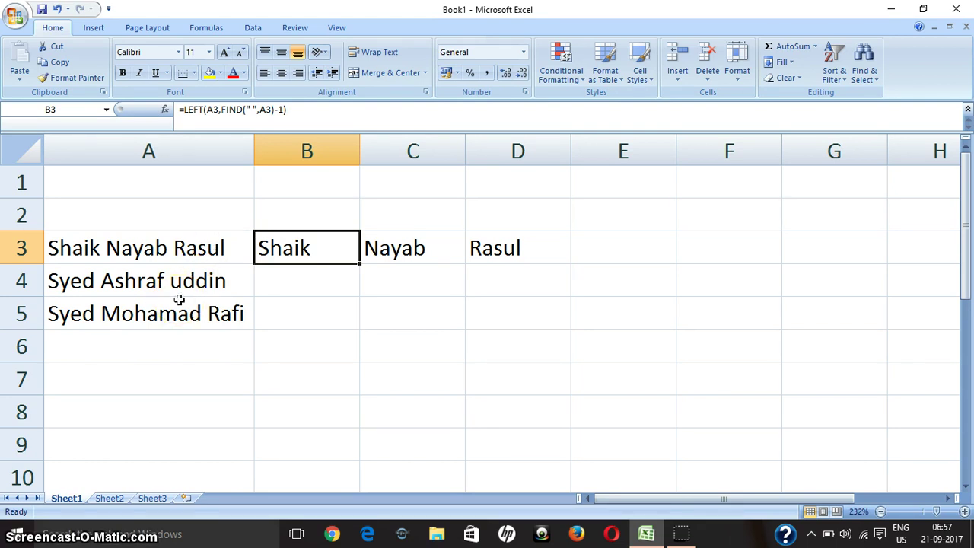
left_click(282, 305)
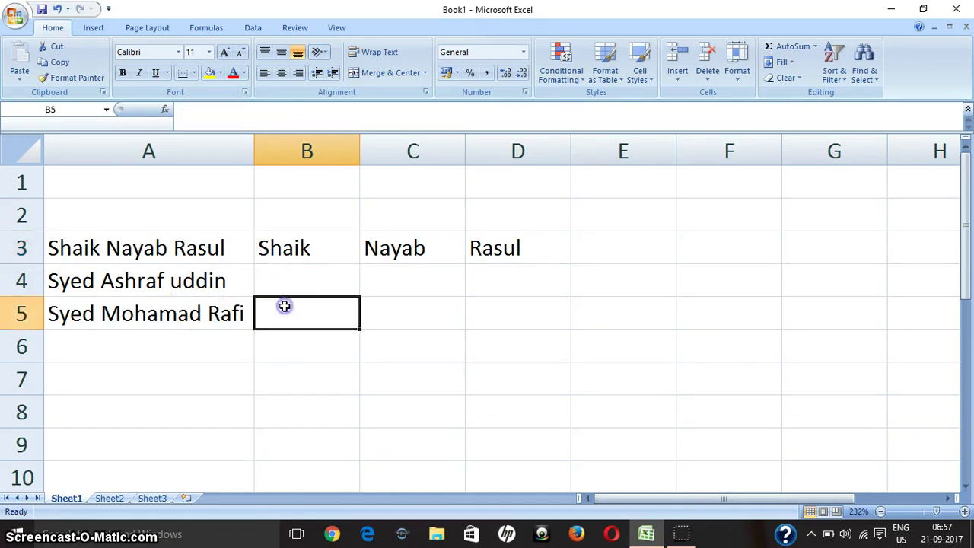
left_click(349, 250)
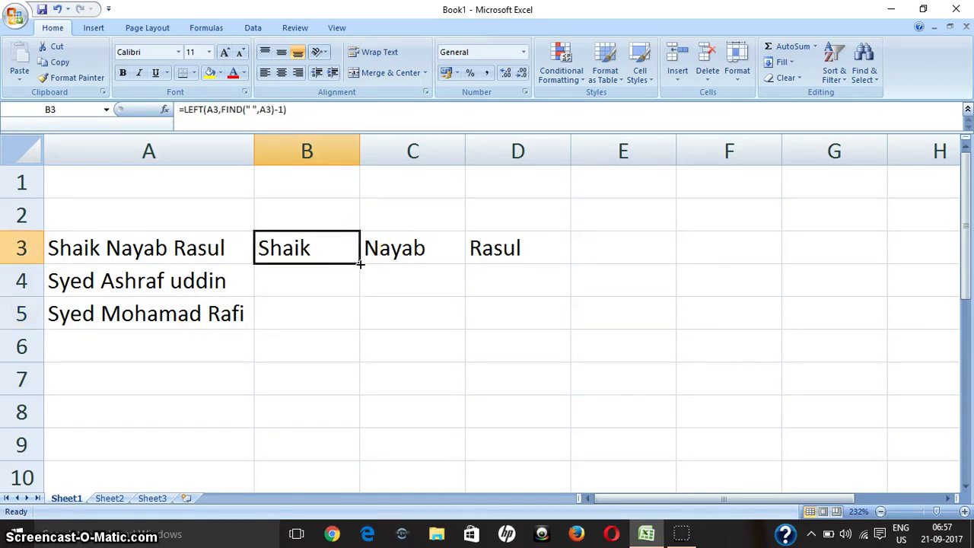
left_click_drag(360, 263, 358, 320)
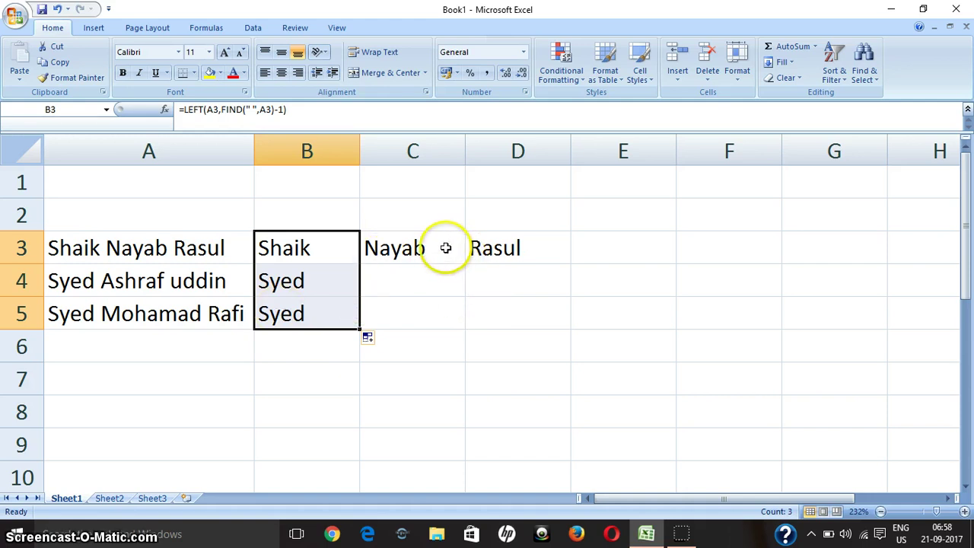
Fill the MID formula in C3 and the RIGHT formula in D3 down through row 5
left_click_drag(449, 250, 461, 316)
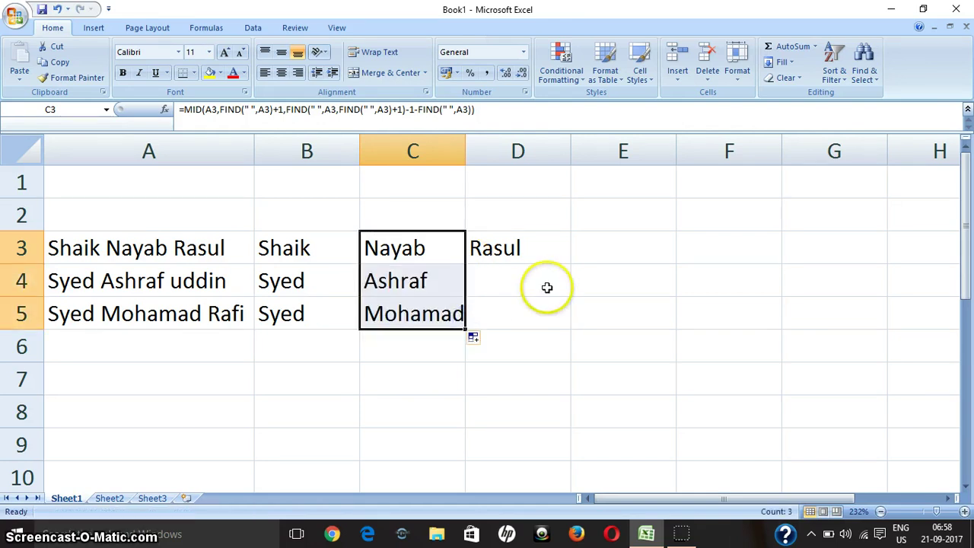
left_click(530, 249)
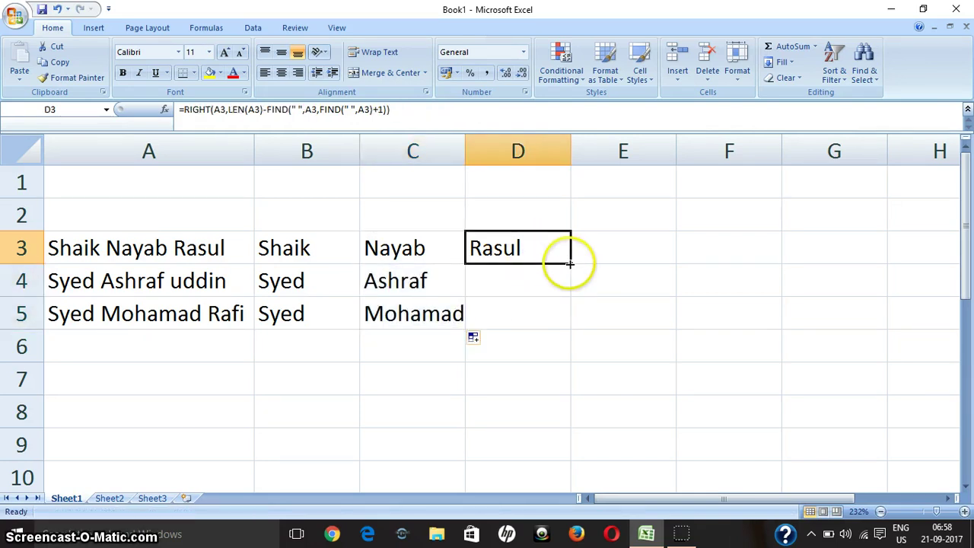
left_click_drag(569, 263, 570, 321)
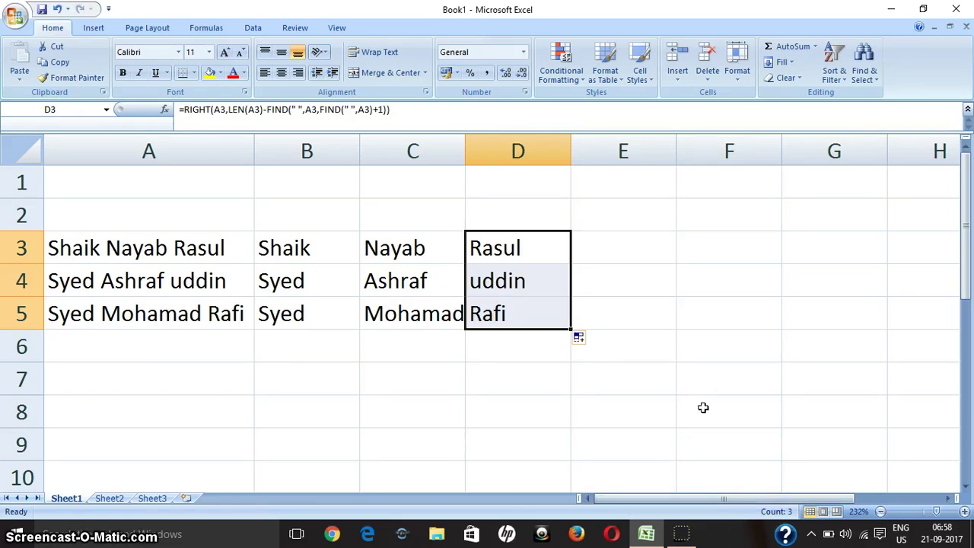
left_click(682, 531)
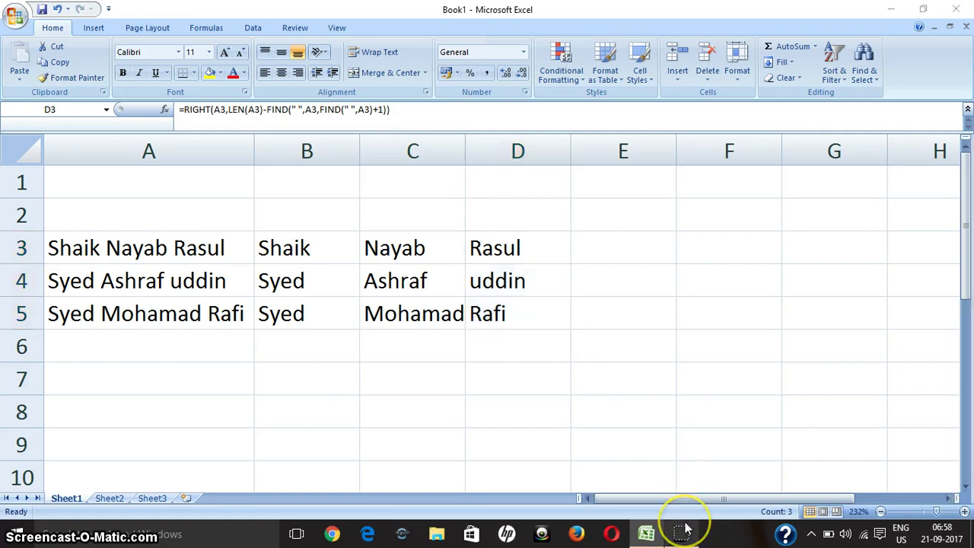